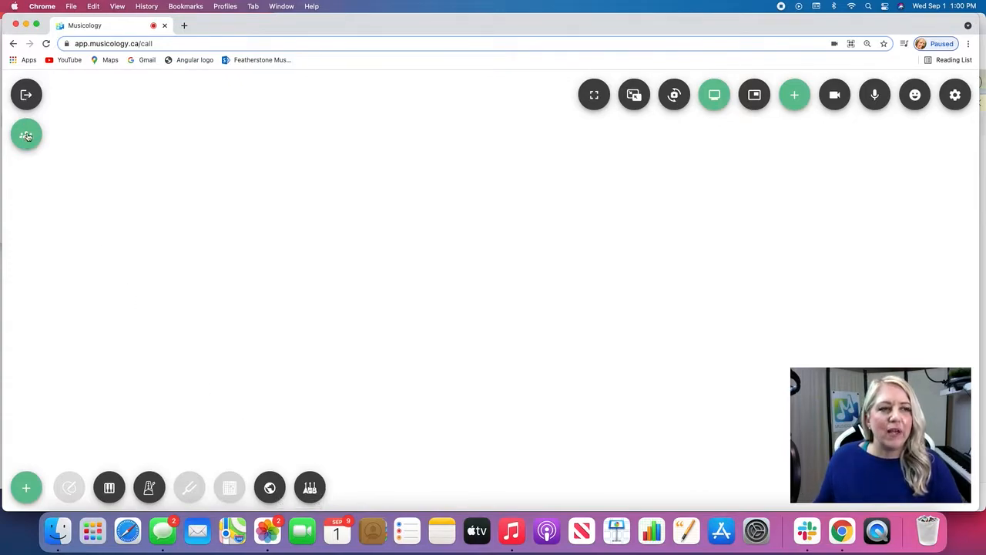
Step: Start a call in the Test room from the student room list and collapse the extra video controls
left_click(26, 136)
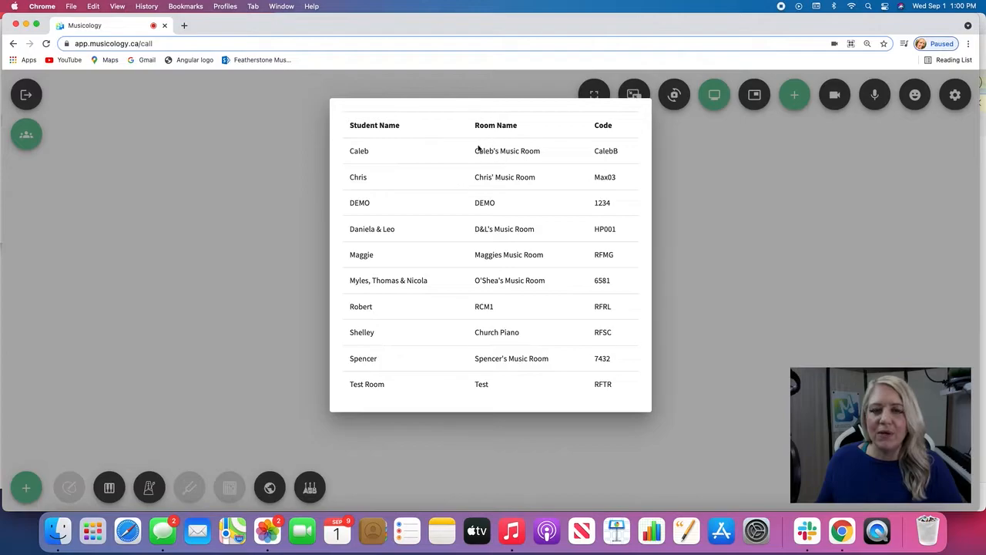
left_click(482, 385)
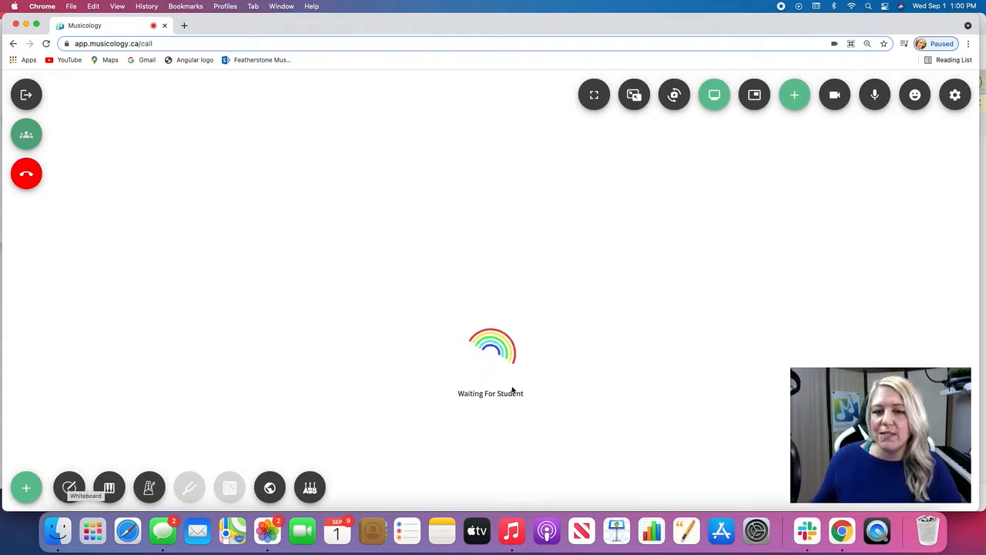
left_click(794, 94)
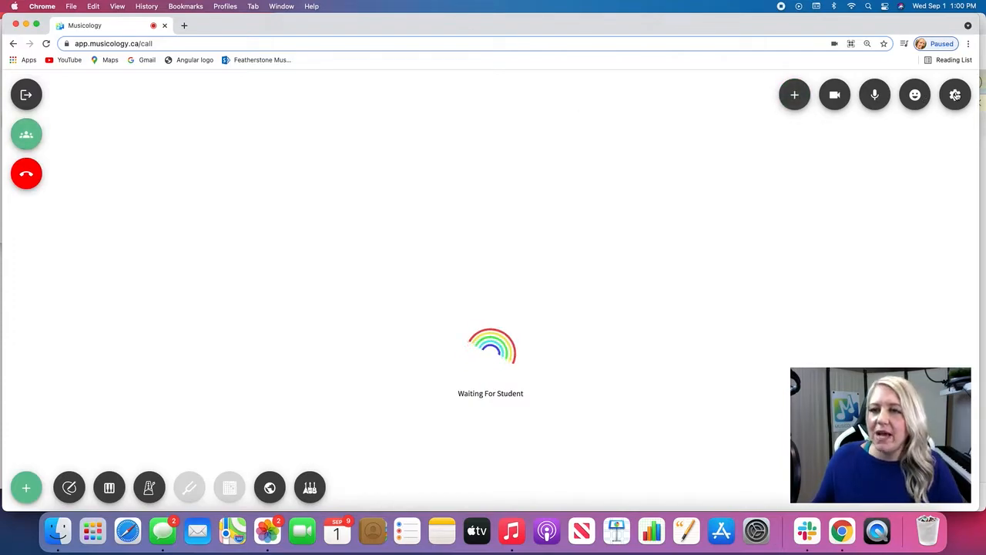
Step: Examine the audio and video source settings and the available emoji reactions, closing each of them
left_click(955, 95)
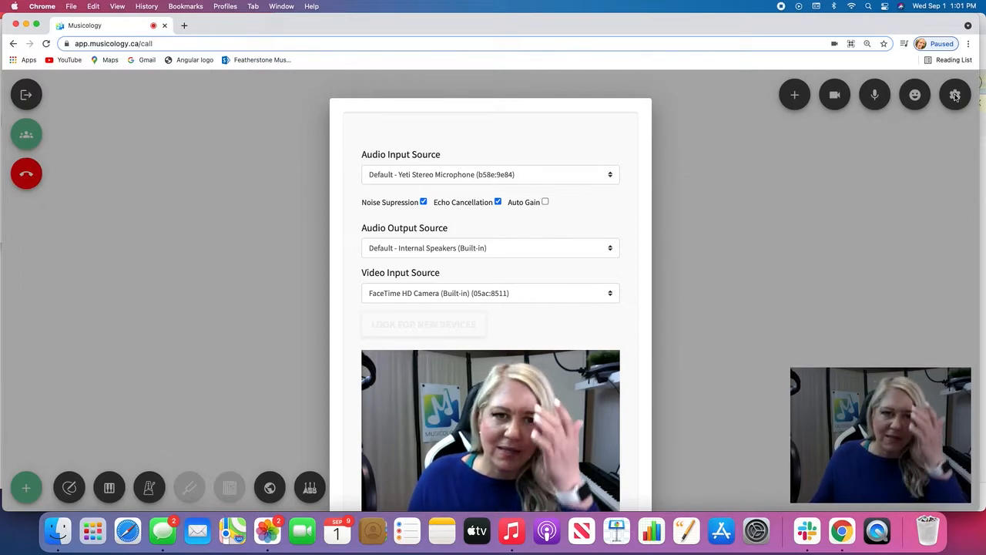
left_click(955, 95)
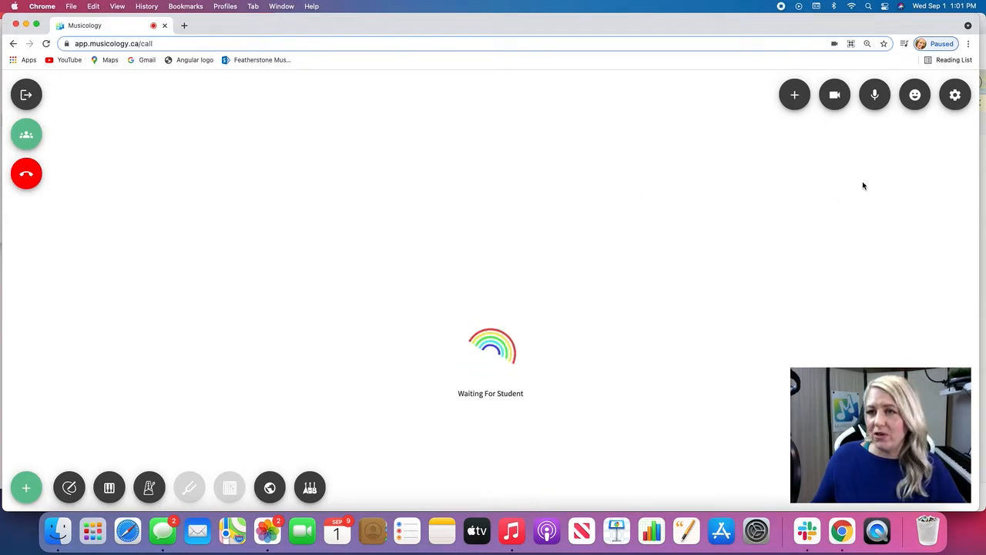
left_click(915, 94)
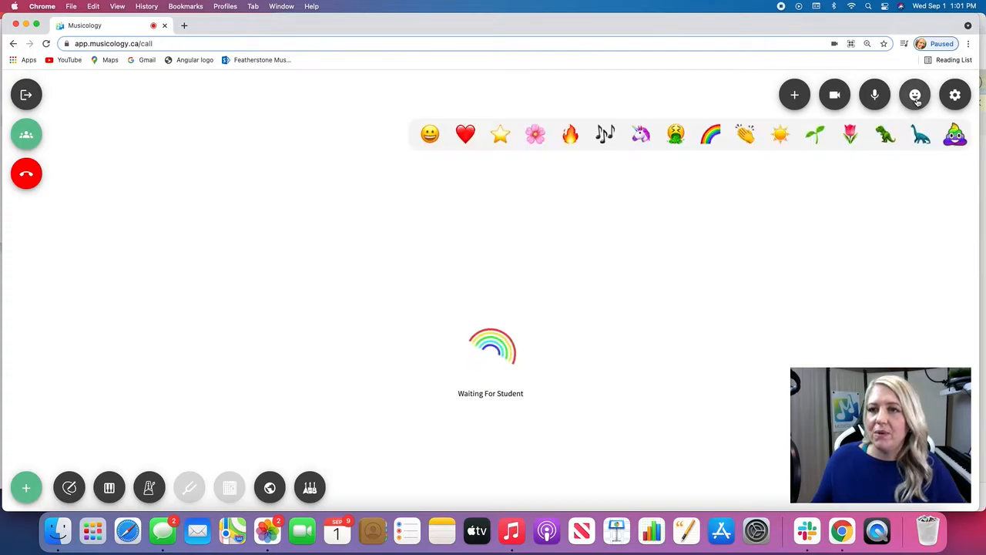
left_click(917, 96)
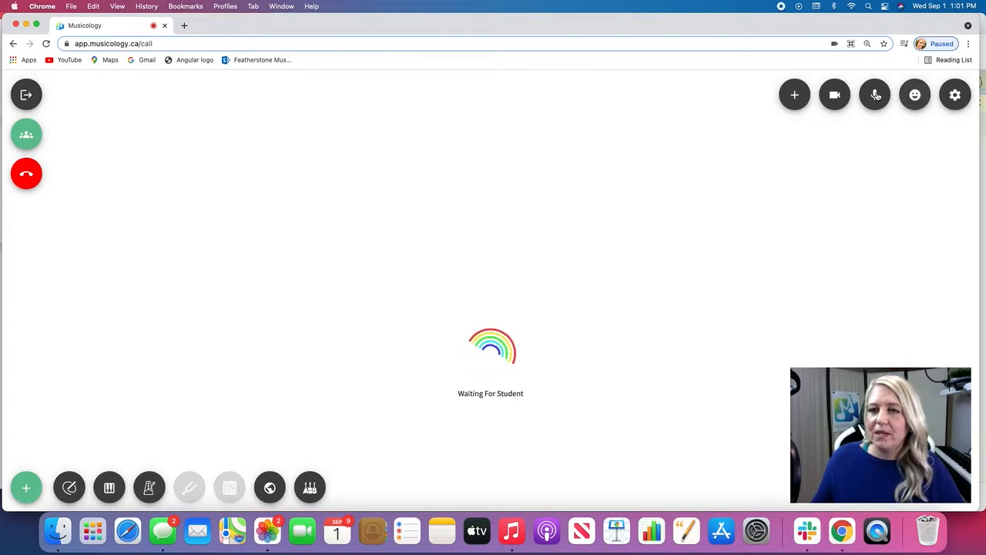
Step: Switch the camera off and back on
scroll(876, 96, "down", 1)
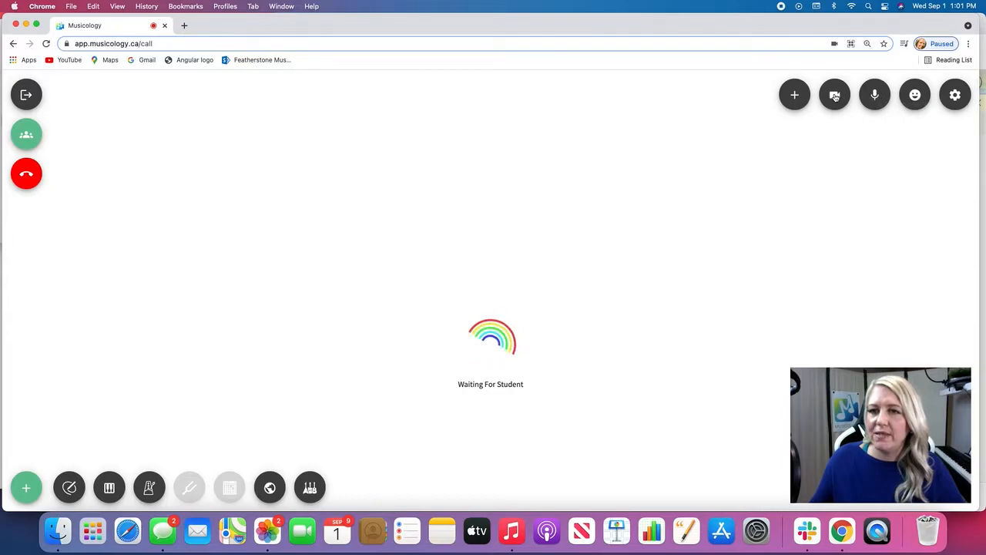
left_click(836, 97)
left_click(835, 97)
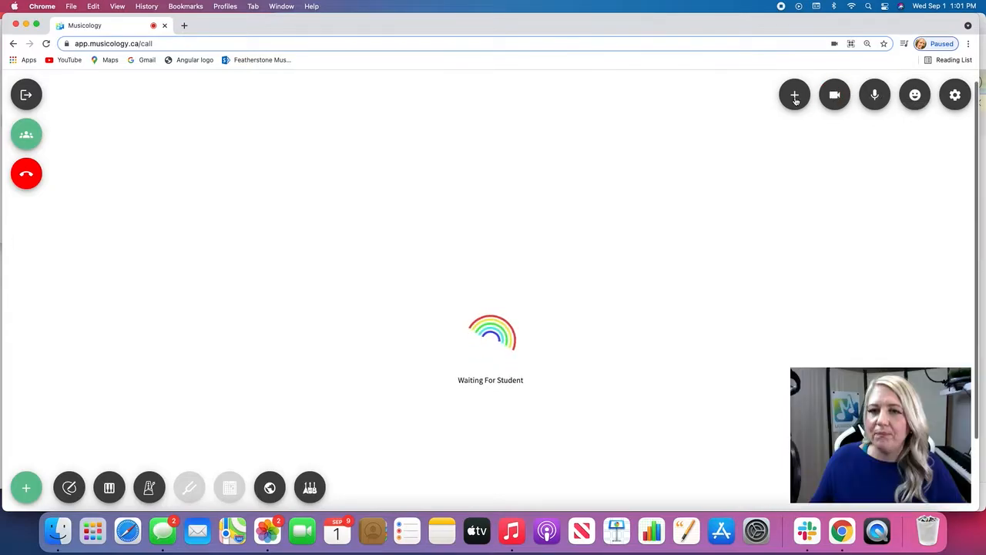
Step: Expand the extra video controls and try toggling the local video and switching the camera
left_click(795, 97)
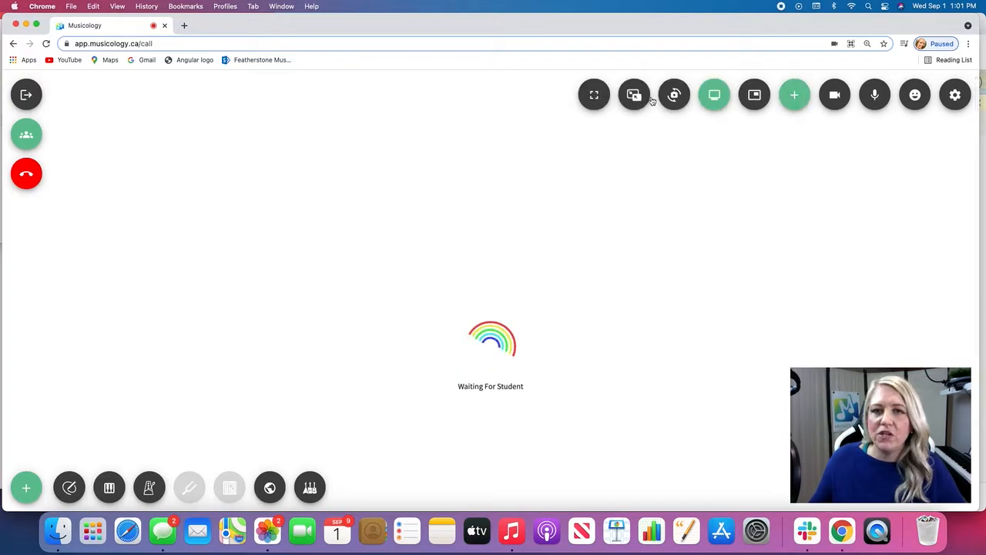
scroll(760, 101, "down", 1)
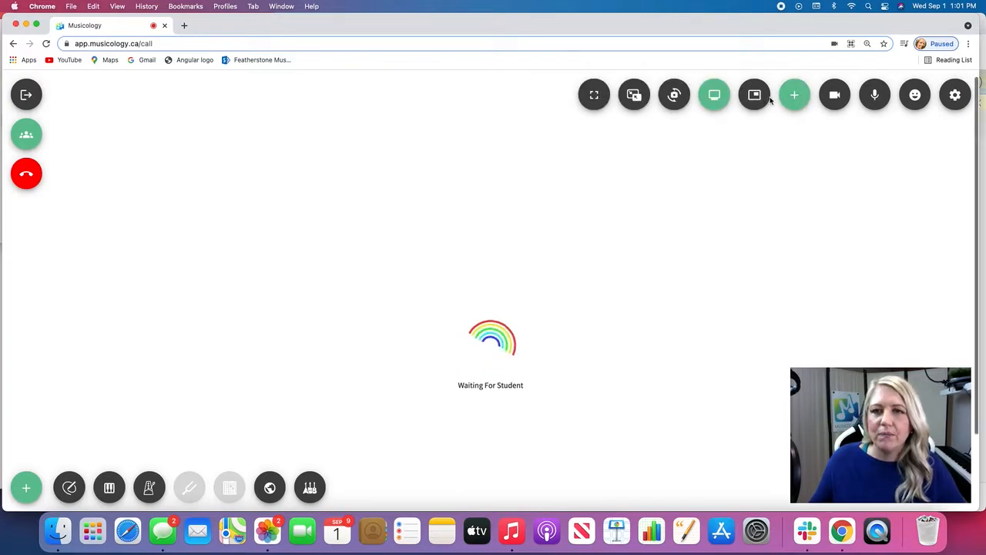
scroll(755, 96, "up", 1)
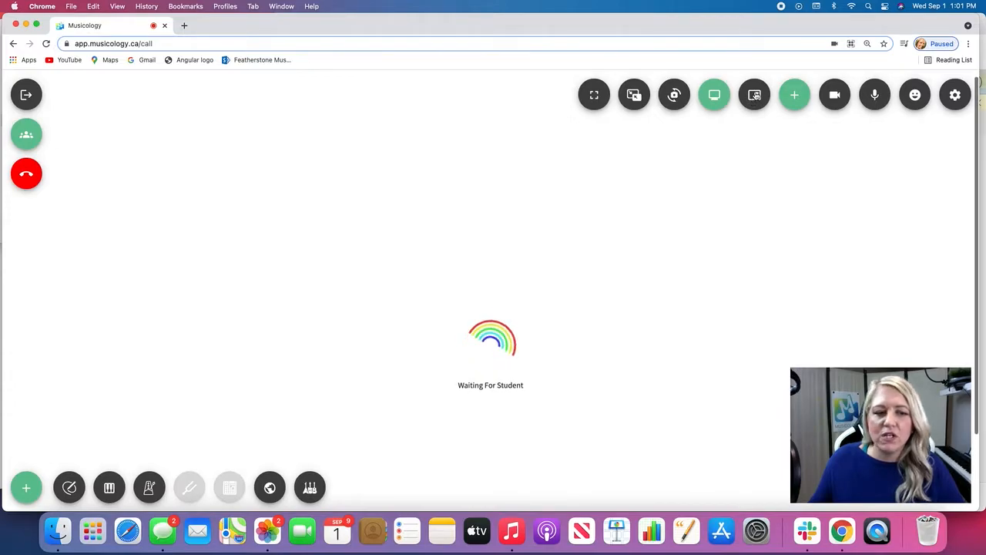
scroll(756, 101, "down", 1)
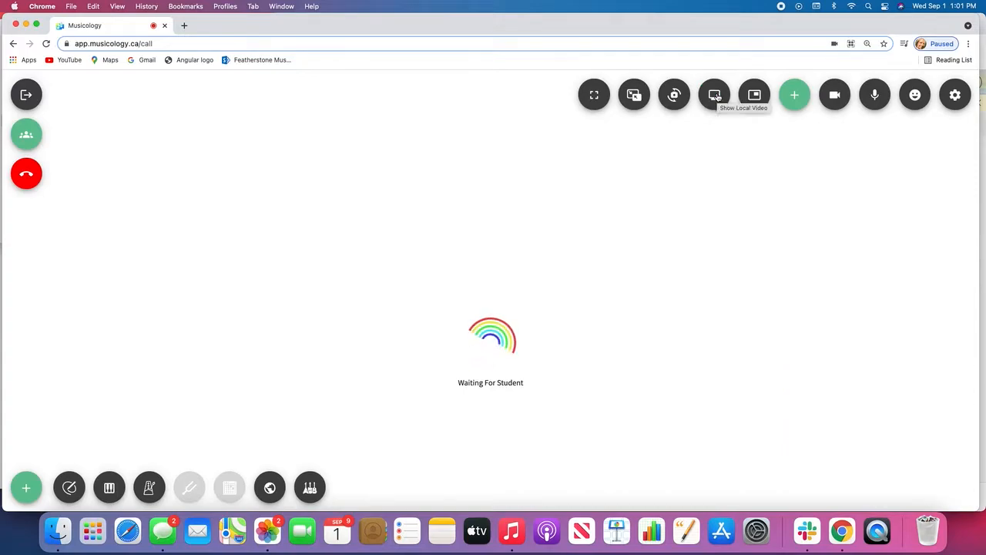
left_click(678, 95)
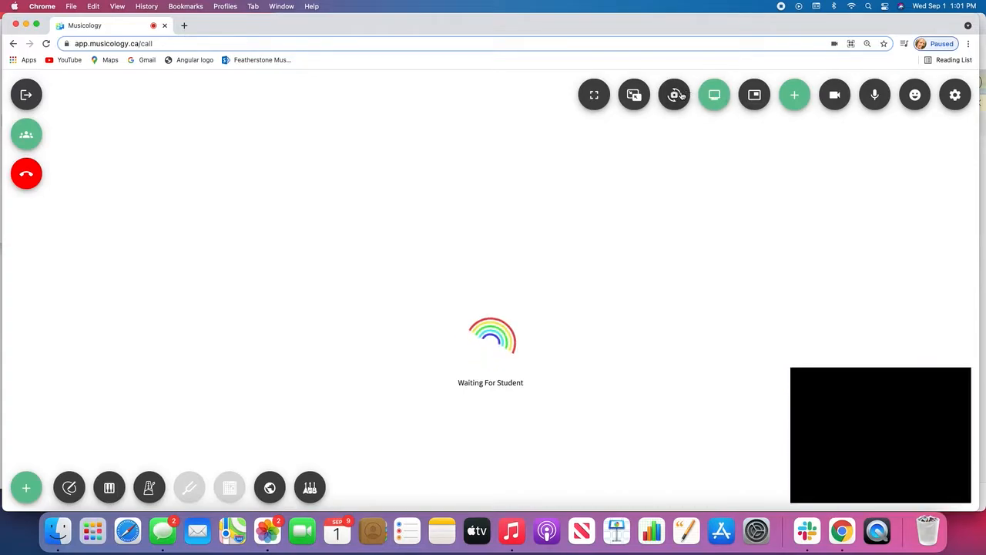
left_click(681, 95)
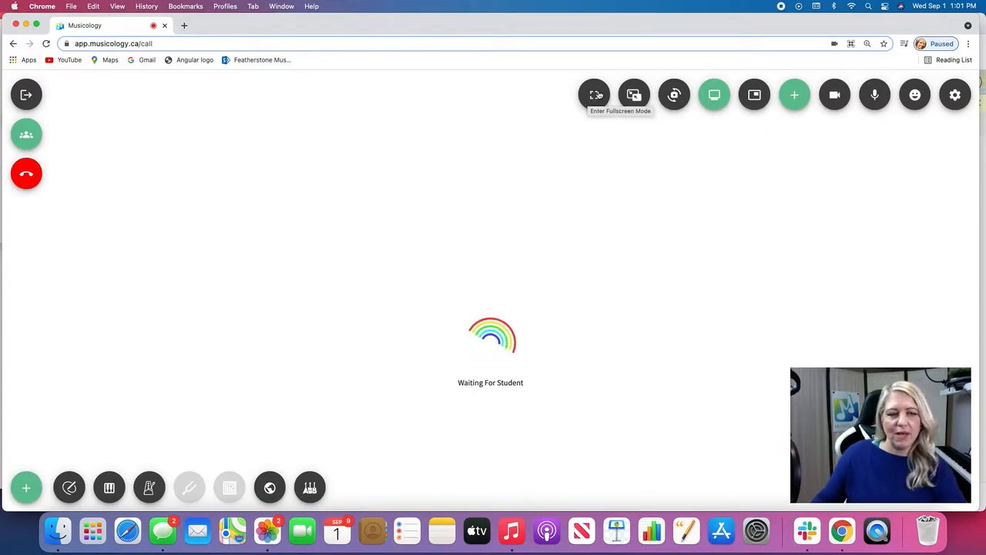
Step: Collapse and re-expand the teaching tools, and open the whiteboard
left_click(35, 486)
left_click(35, 486)
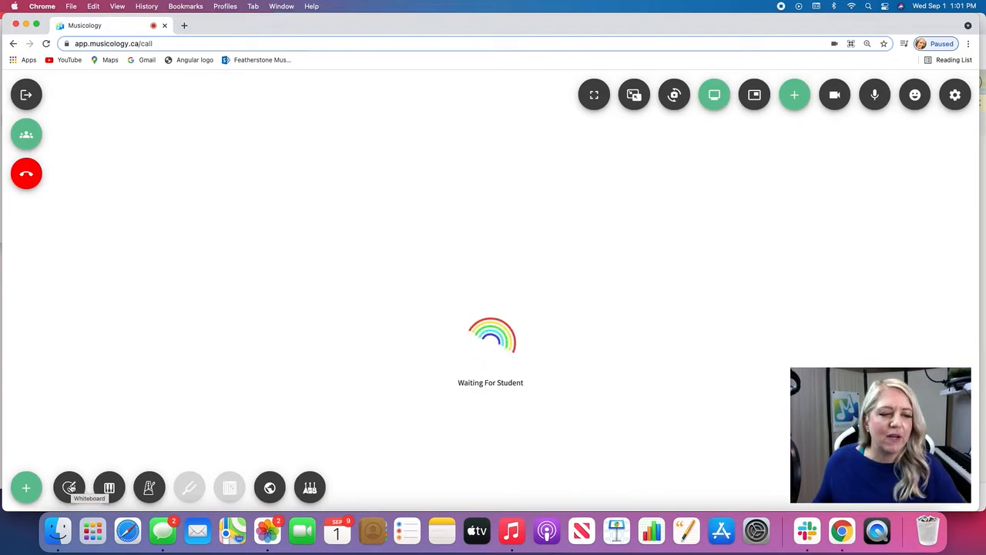
left_click(69, 487)
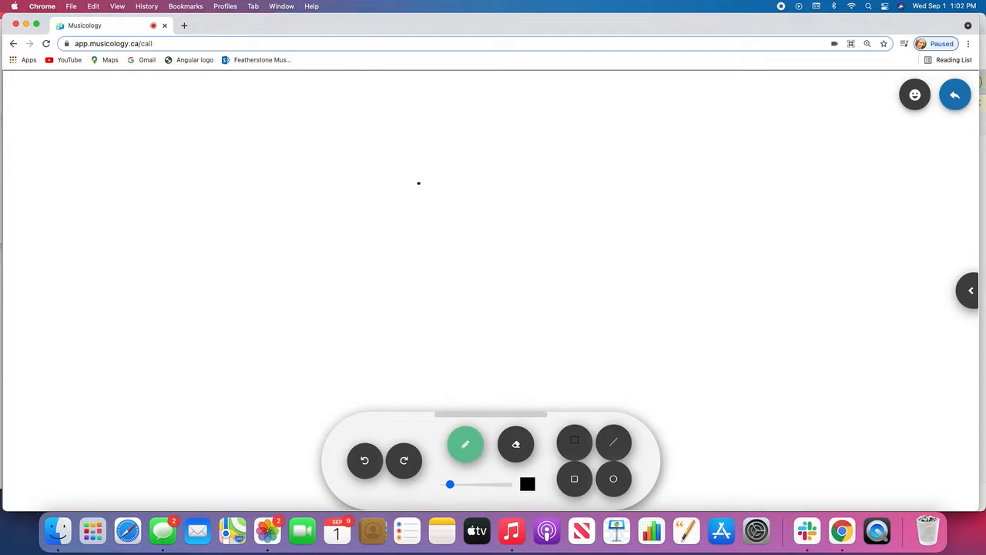
Step: Draw two black half notes side by side on the whiteboard and write a 2 beneath each one
mouse_move(419, 183)
left_mouse_down()
mouse_move(383, 182)
mouse_move(410, 213)
mouse_move(421, 180)
left_mouse_up()
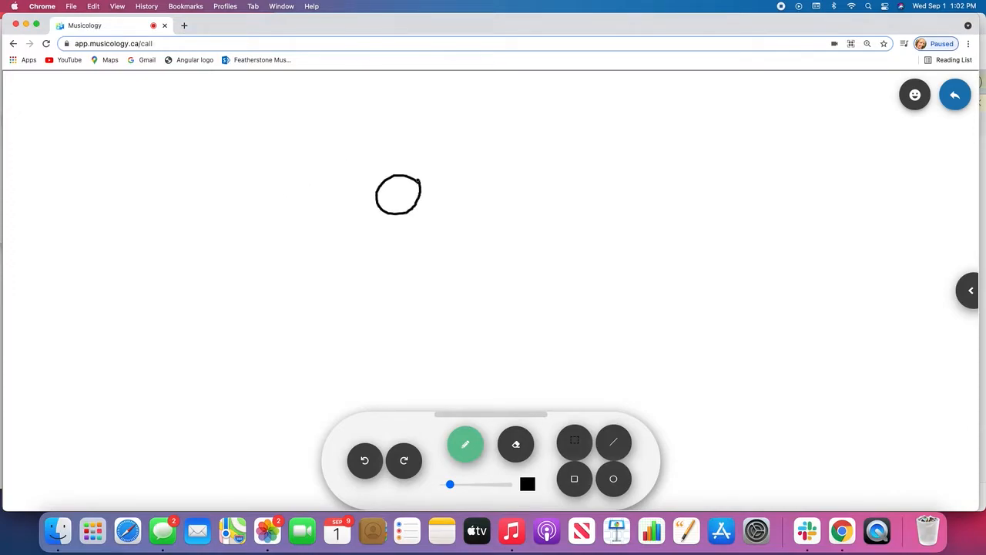
left_click_drag(426, 101, 424, 191)
mouse_move(561, 194)
left_mouse_down()
mouse_move(510, 202)
mouse_move(564, 203)
left_mouse_up()
left_click_drag(568, 104, 563, 219)
mouse_move(352, 260)
left_mouse_down()
mouse_move(378, 237)
mouse_move(361, 285)
mouse_move(407, 288)
left_mouse_up()
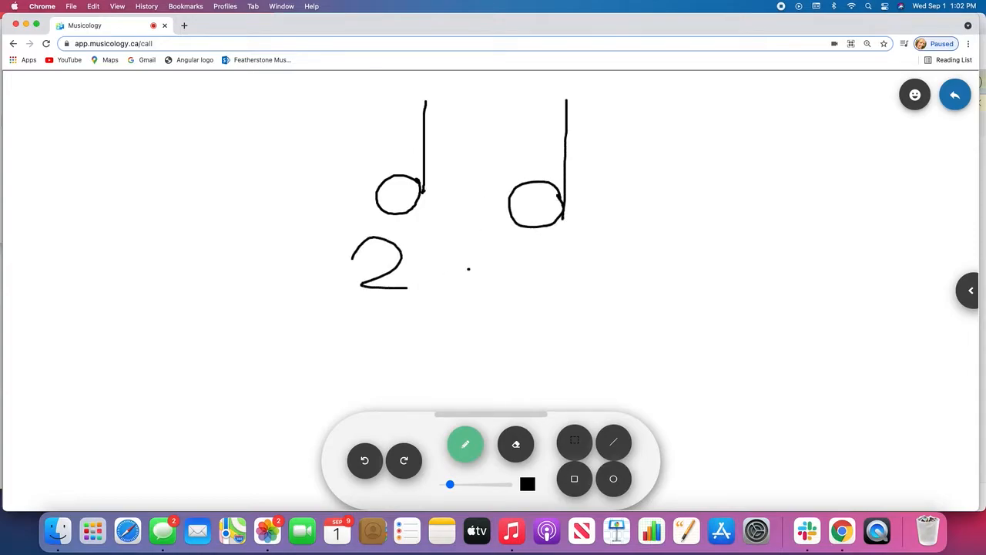
mouse_move(513, 258)
left_mouse_down()
mouse_move(529, 282)
mouse_move(573, 291)
left_mouse_up()
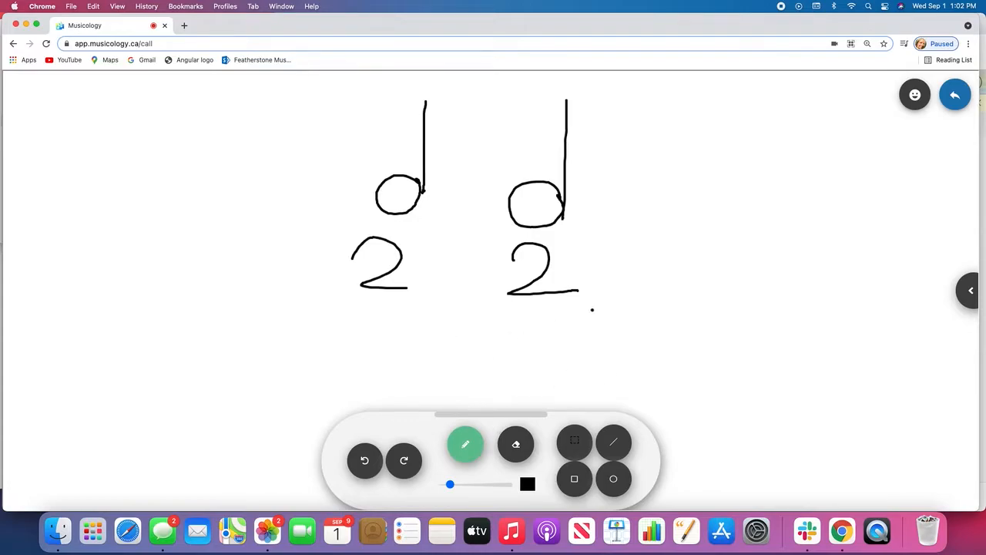
Step: Minimize and restore the whiteboard palette bar, and undo and redo the last stroke
left_click(496, 417)
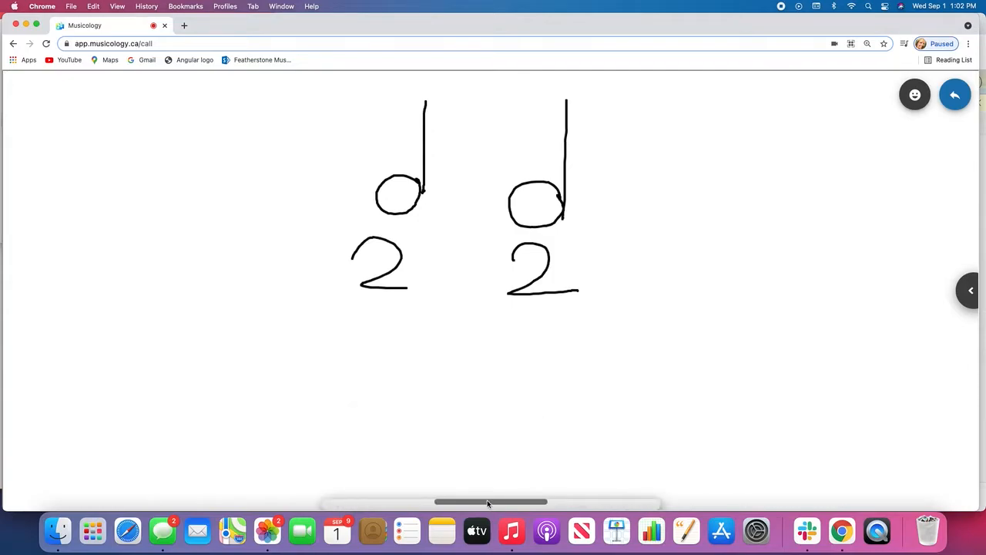
left_click(497, 504)
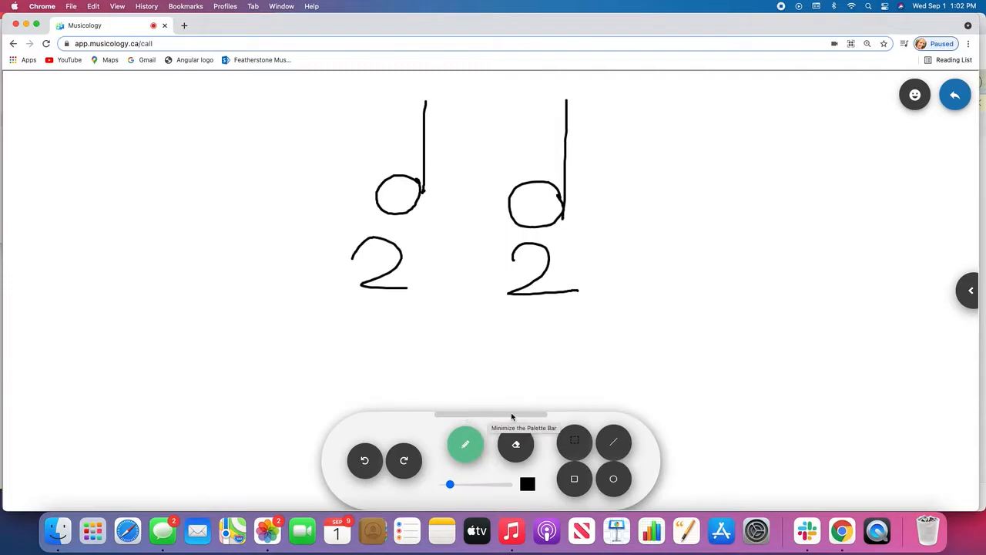
left_click(365, 463)
left_click(406, 464)
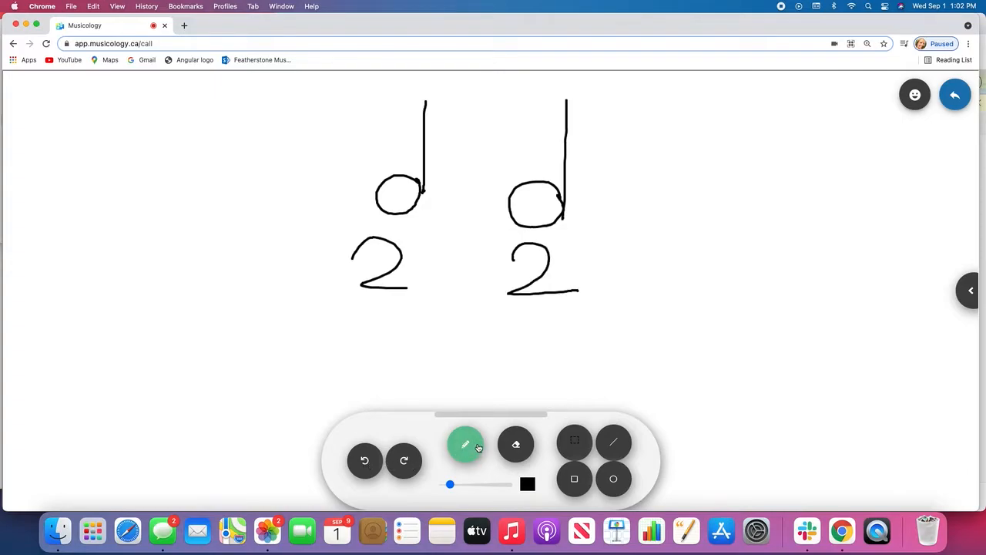
Step: Increase the pencil thickness and add a row of three black dots to the right of the second 2
left_click_drag(450, 484, 479, 484)
left_click(658, 292)
left_click(690, 291)
left_click(724, 291)
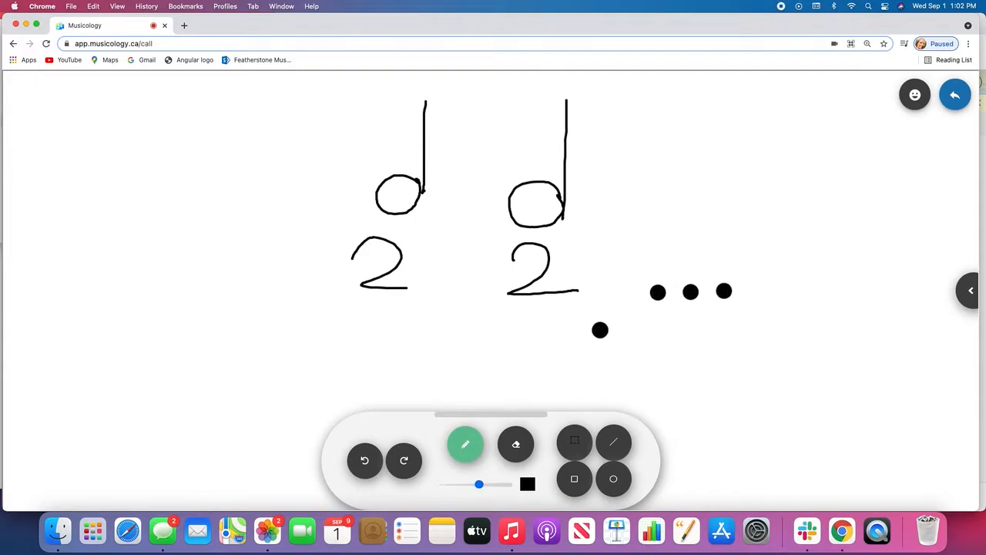
Step: Reduce the pencil thickness slightly and set the drawing colour to blue #2308d4ff
left_click_drag(482, 487, 465, 487)
left_click(527, 484)
left_click(624, 315)
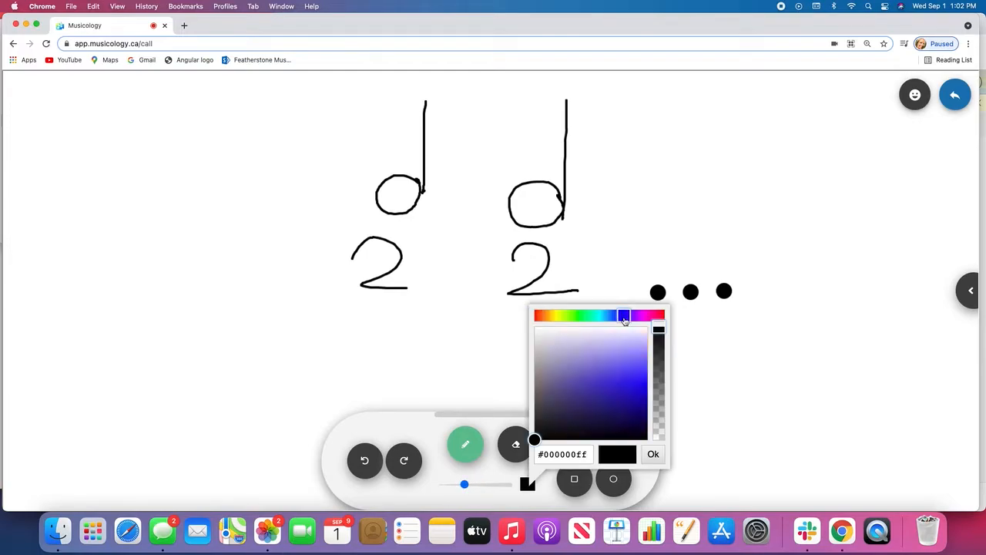
left_click(640, 393)
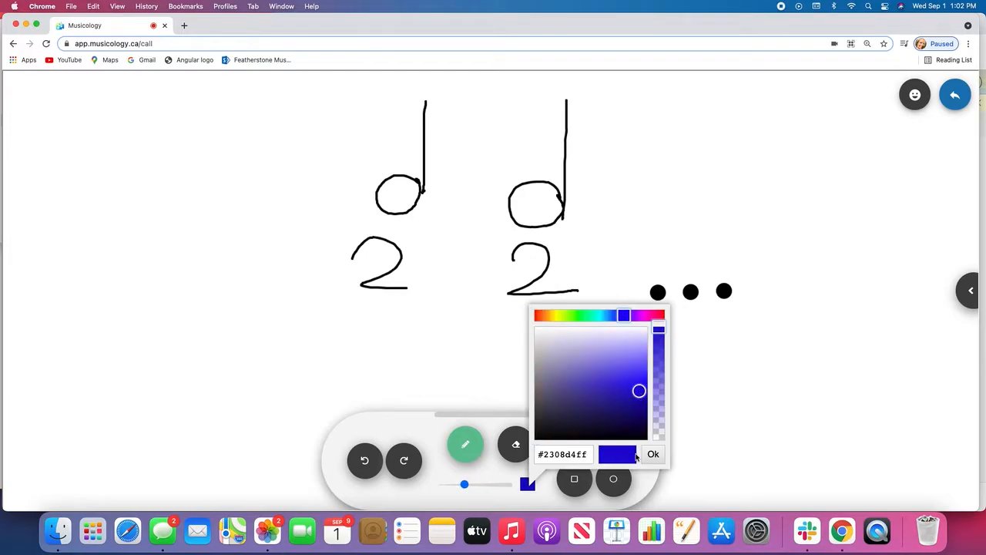
left_click(653, 454)
Step: Underline the second 2 in blue, and erase both that 2 and its underline
left_click_drag(507, 296, 579, 294)
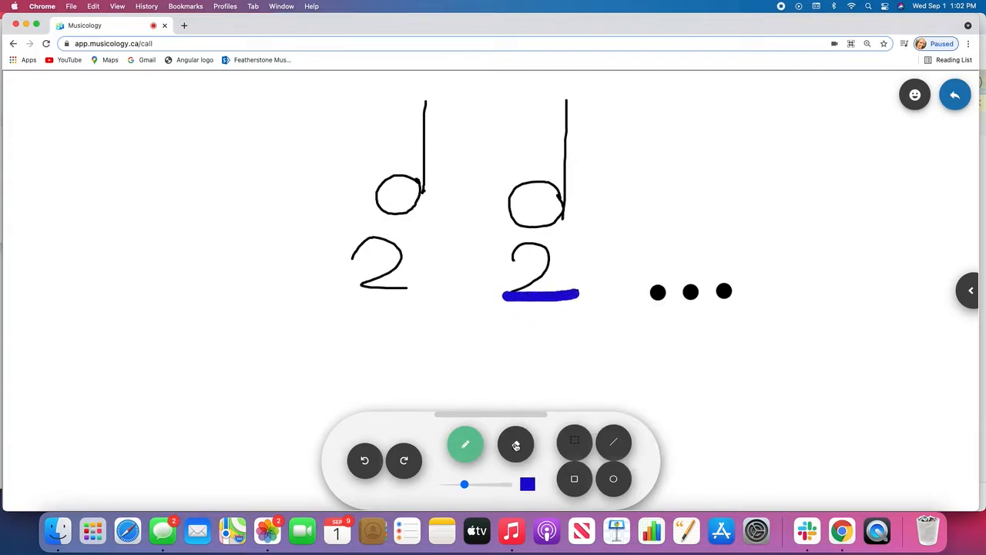
left_click(515, 445)
mouse_move(502, 293)
left_mouse_down()
mouse_move(584, 291)
mouse_move(511, 258)
mouse_move(550, 251)
mouse_move(529, 280)
mouse_move(553, 267)
left_mouse_up()
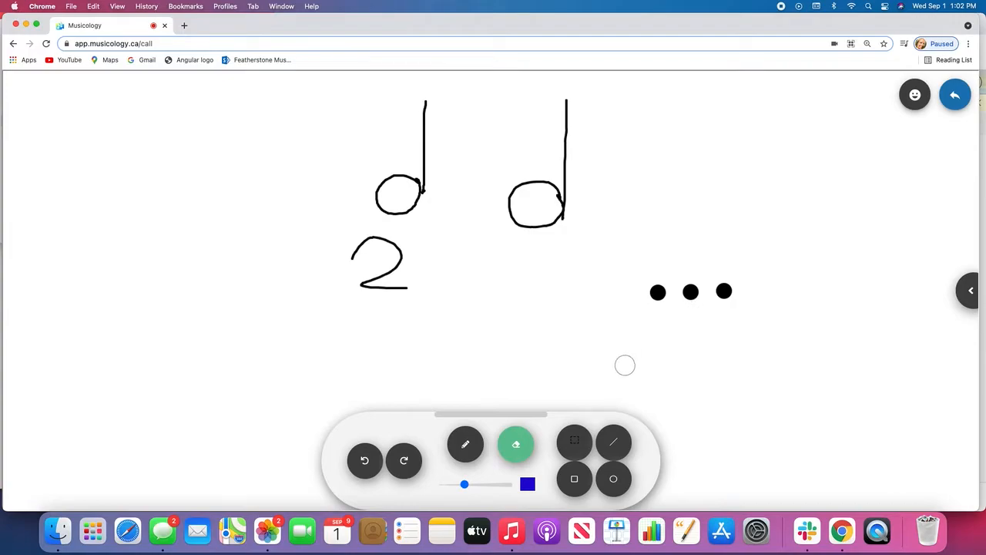
Step: Select the area around the second half note and move it to the left of the first note, dropping it there
left_click(469, 447)
left_click(574, 441)
left_click_drag(649, 173, 772, 193)
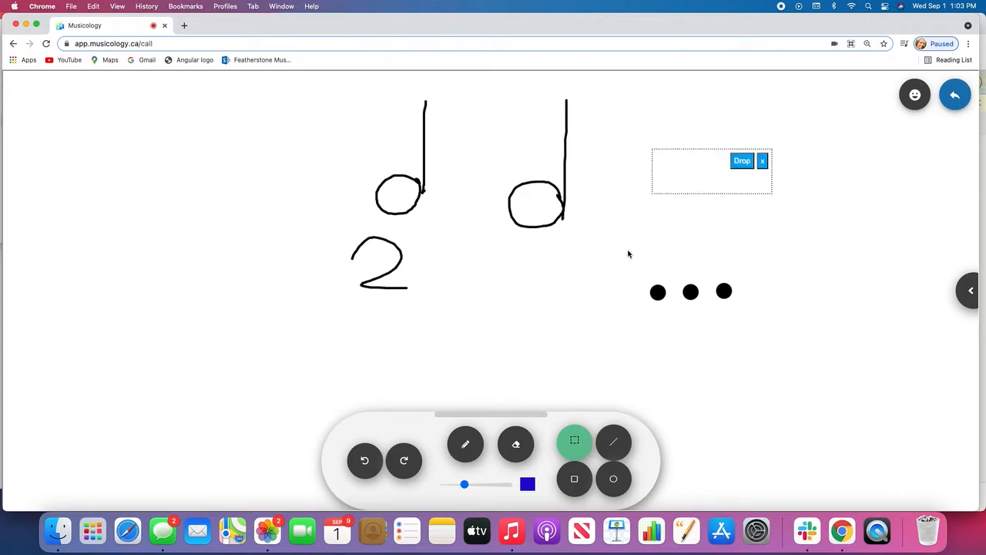
left_click(763, 162)
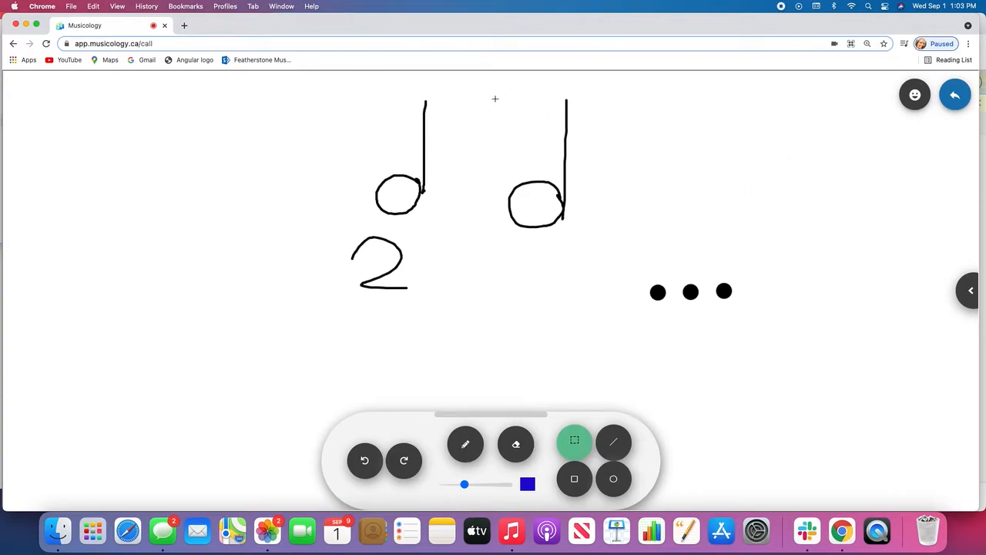
left_click_drag(485, 110, 624, 258)
left_click_drag(582, 153, 178, 187)
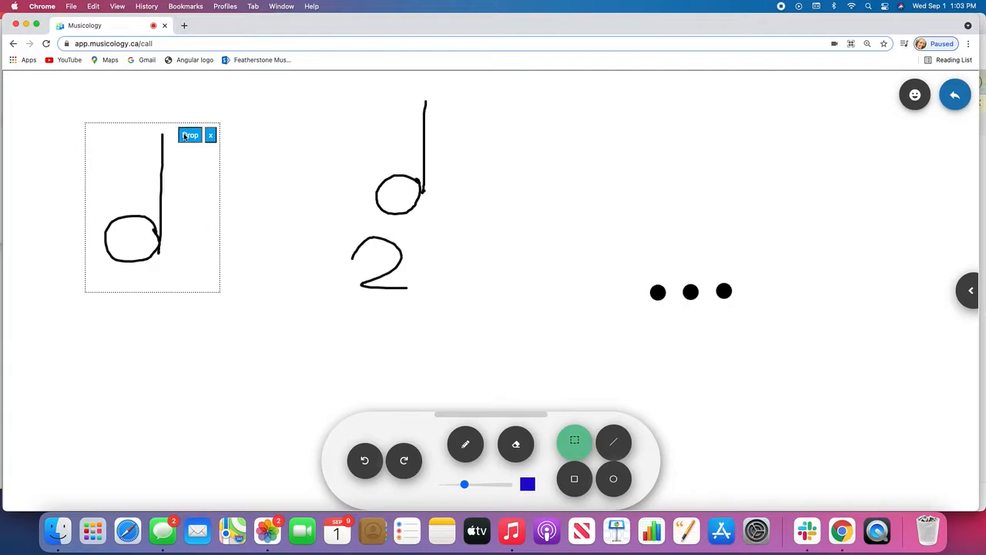
left_click(190, 135)
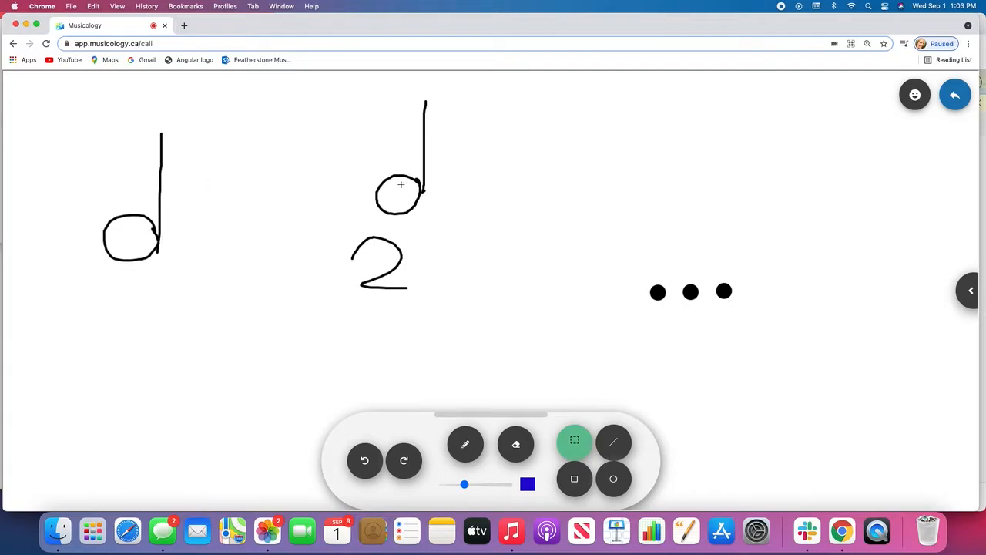
Step: Draw two long horizontal blue straight lines, one below the other, above the three dots
left_click(624, 447)
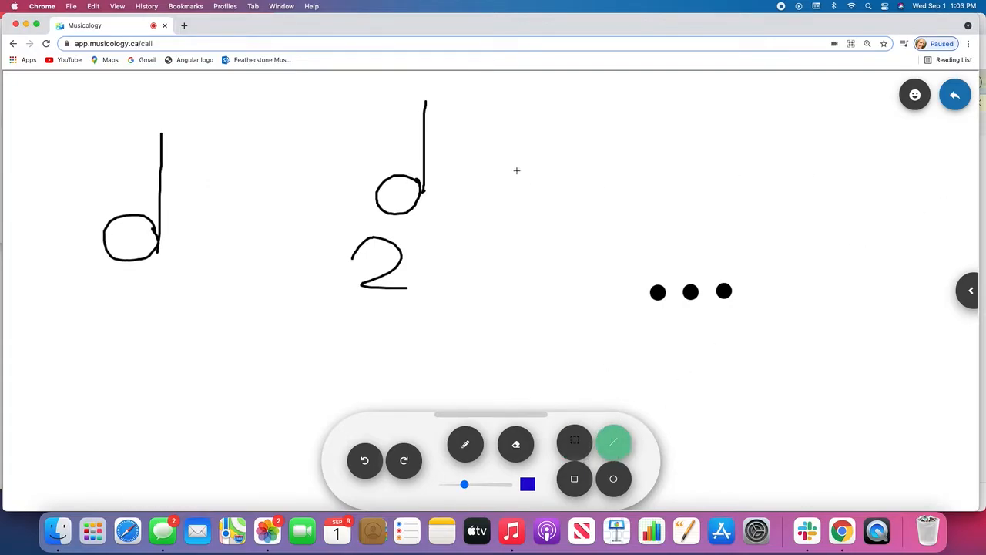
left_click_drag(903, 169, 913, 201)
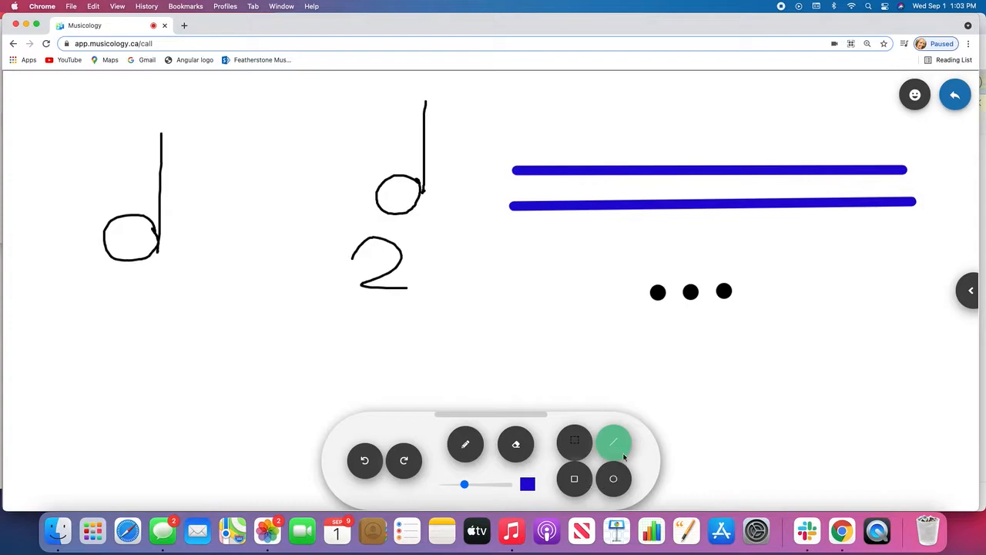
Step: Draw a blue circle around the last dot and, with a thinner line, a wide rectangle around the 2
left_click(614, 481)
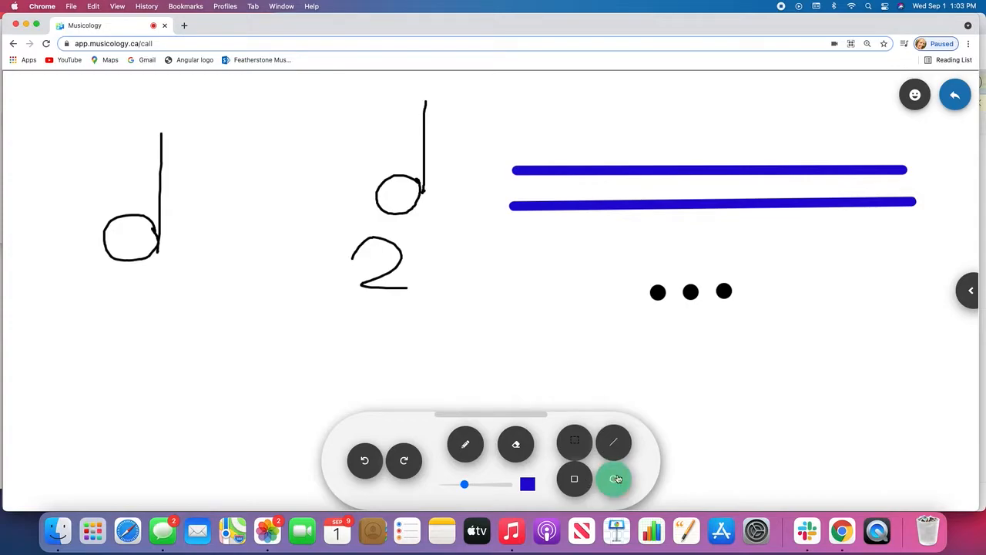
left_click_drag(740, 285, 703, 289)
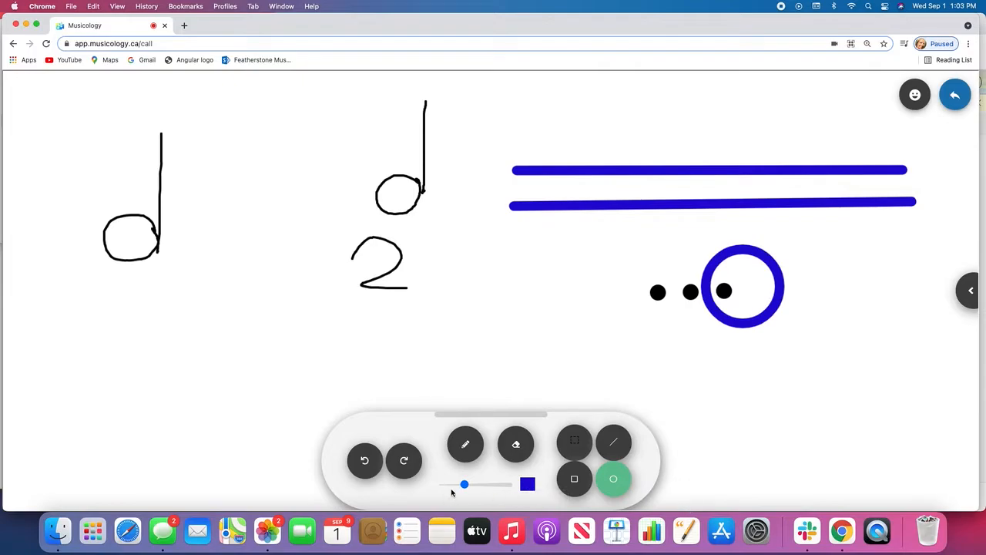
left_click_drag(464, 484, 449, 484)
left_click(574, 478)
left_click_drag(301, 297, 640, 309)
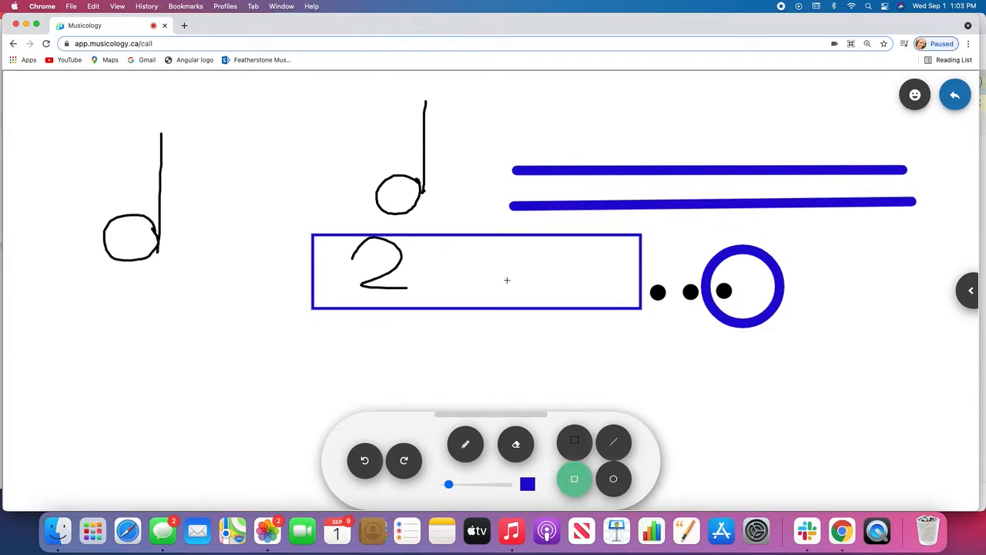
left_click(495, 416)
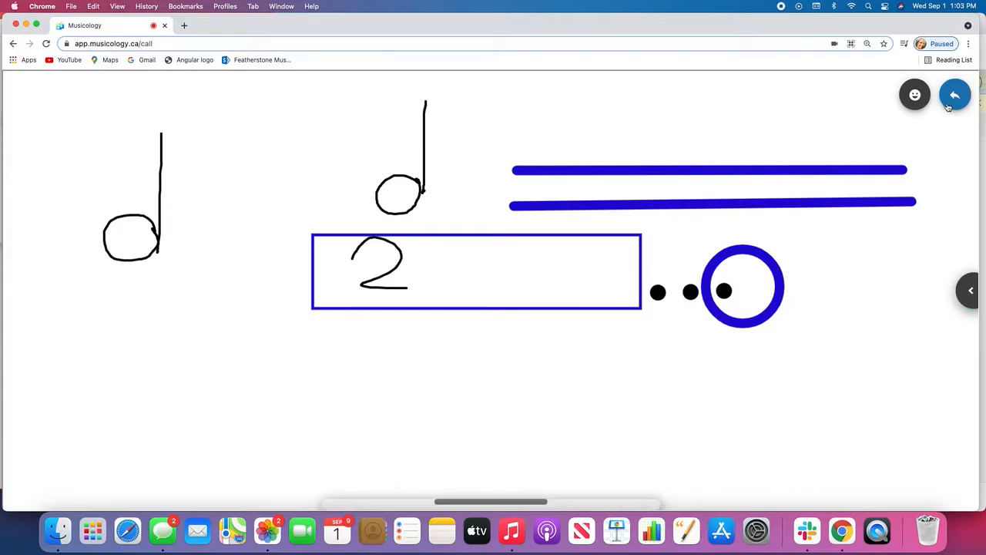
Step: Send a star emoji reaction, and lock and unlock the whiteboard
left_click(915, 94)
left_click(500, 136)
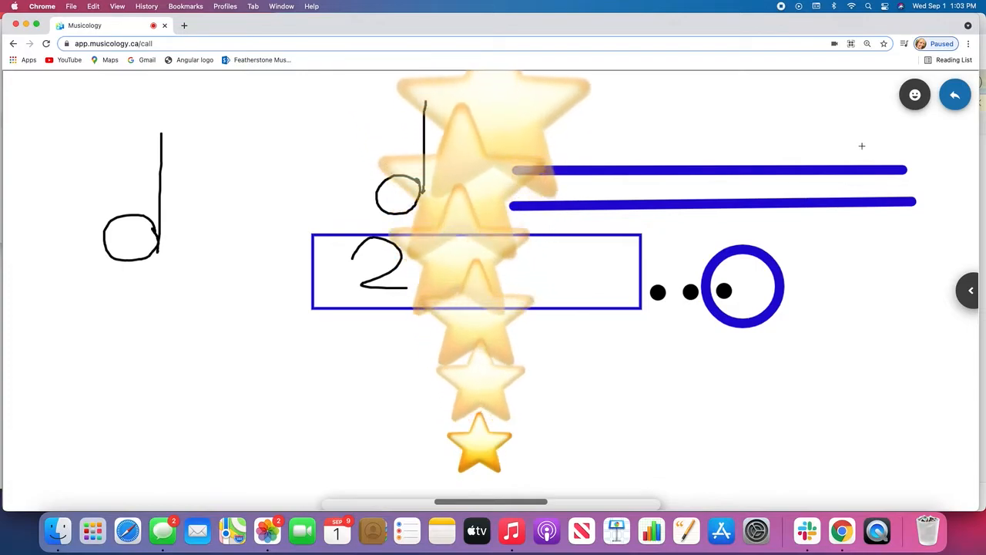
left_click(970, 292)
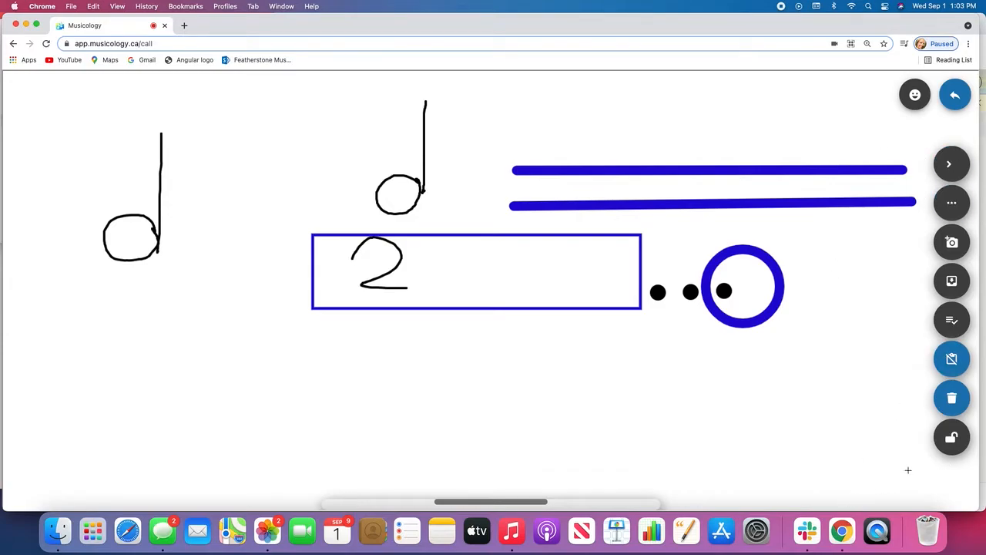
left_click(953, 440)
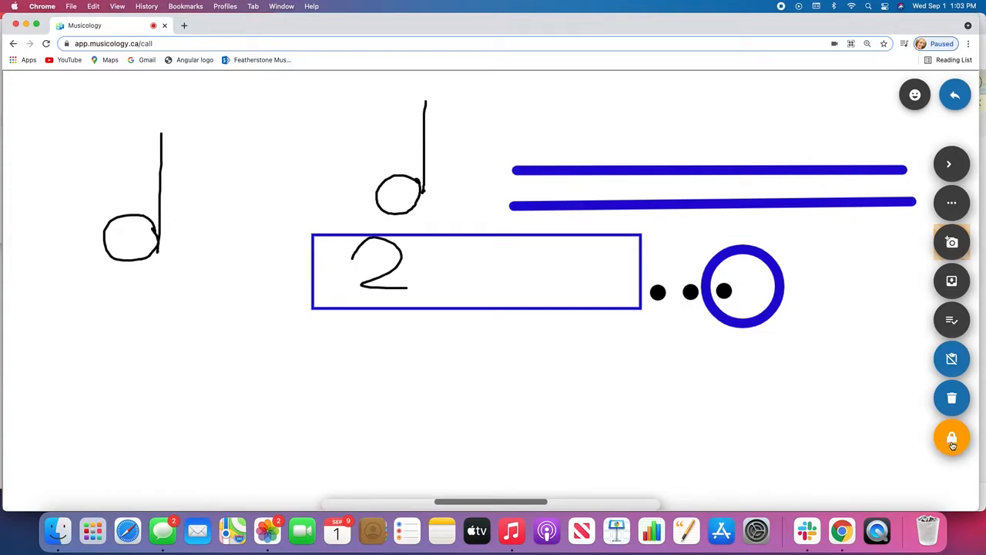
left_click(954, 444)
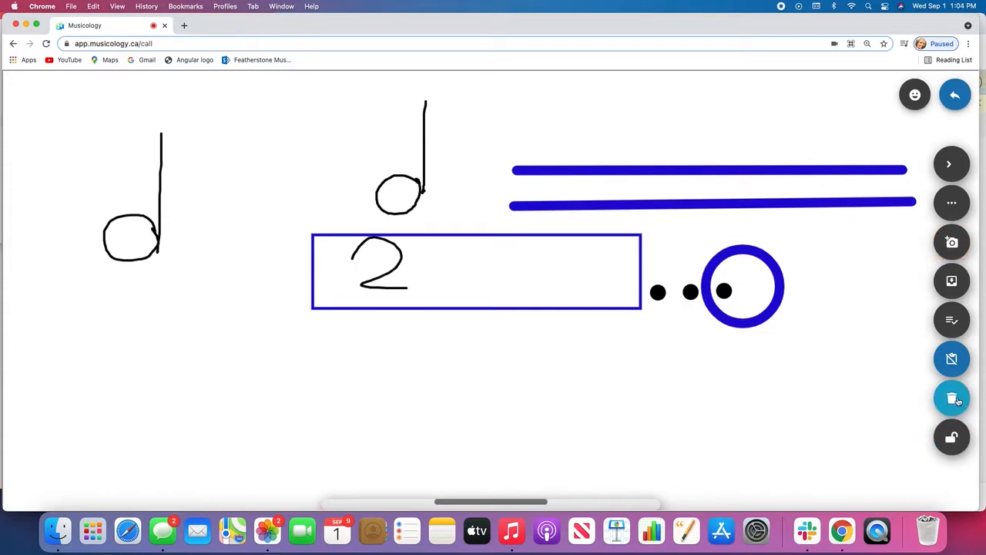
Step: Clear the whiteboard and try to add the grand staff and piano keyboard image to the background
left_click(952, 398)
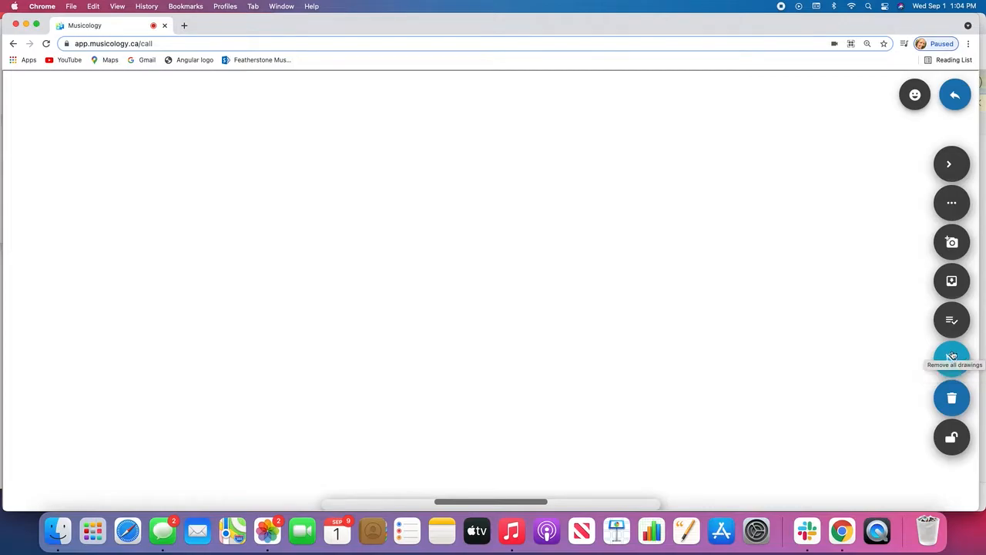
left_click(953, 319)
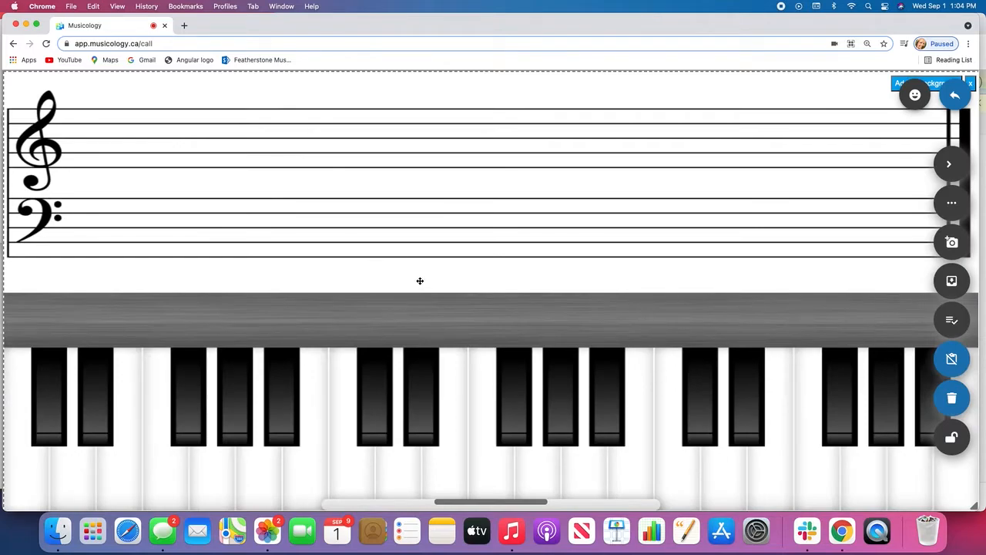
left_click(943, 86)
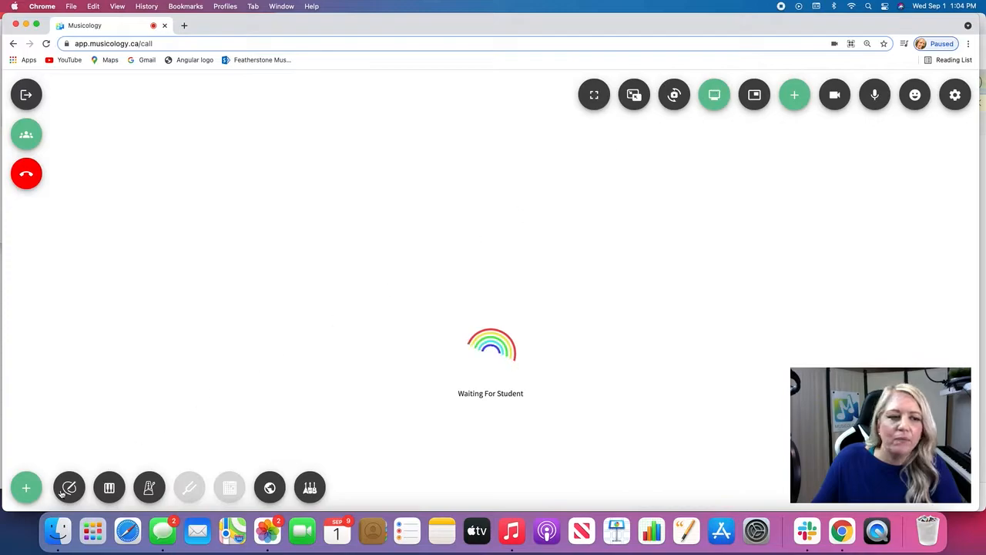
Step: Reopen the whiteboard, add the grand staff and piano keyboard image to its background, and collapse the drawing tools
left_click(70, 487)
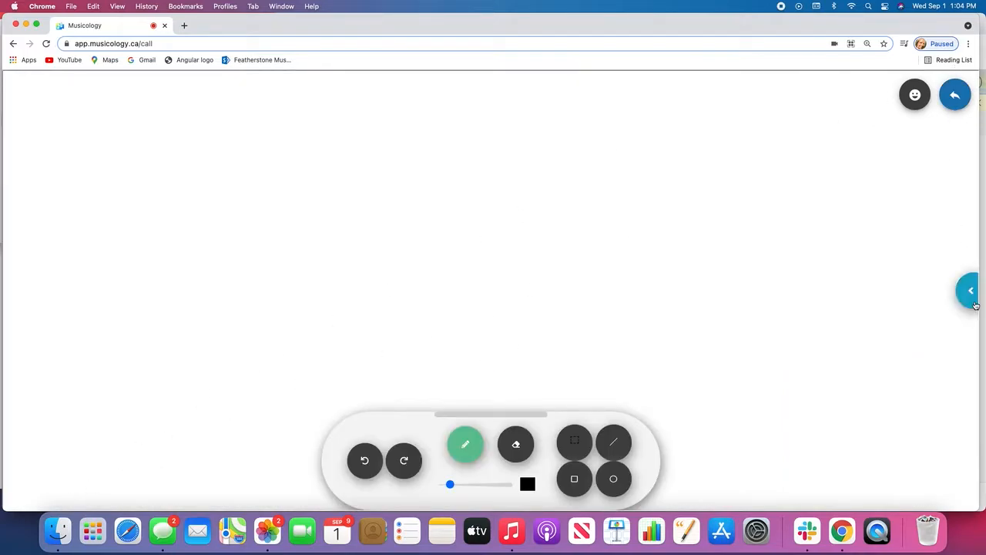
left_click(976, 306)
left_click(953, 319)
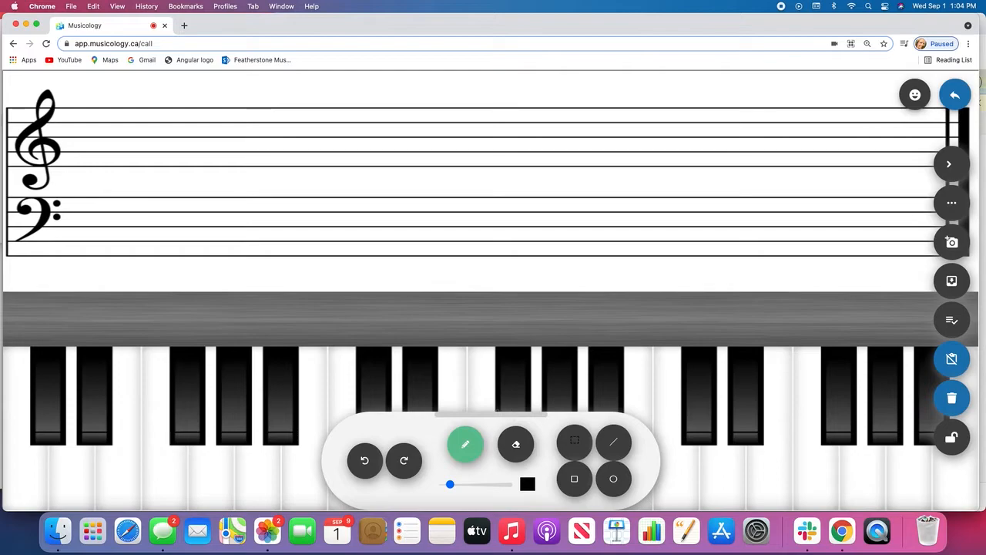
left_click(491, 416)
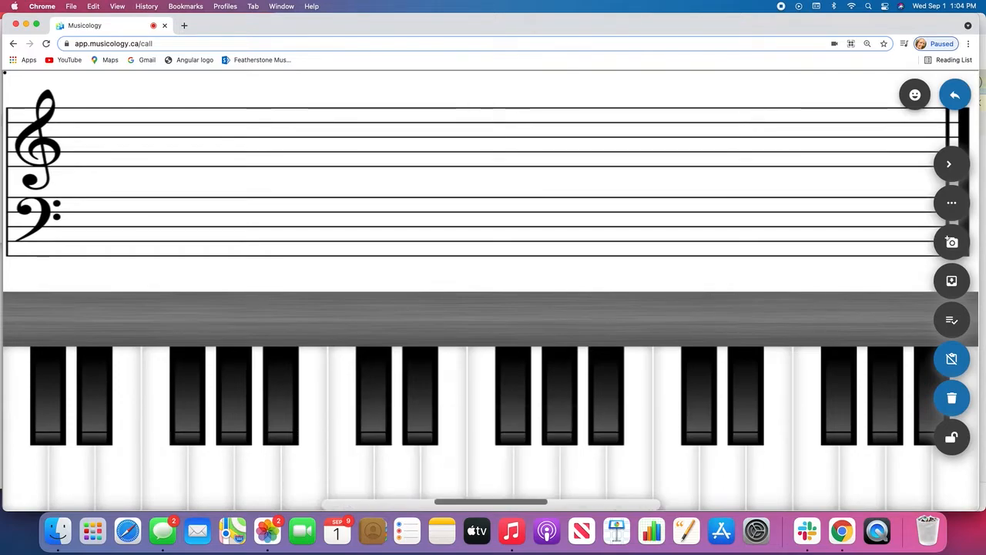
Step: Set the drawing colour to yellow #f6fb40ff and increase the pencil thickness considerably
left_click(501, 508)
left_click(525, 484)
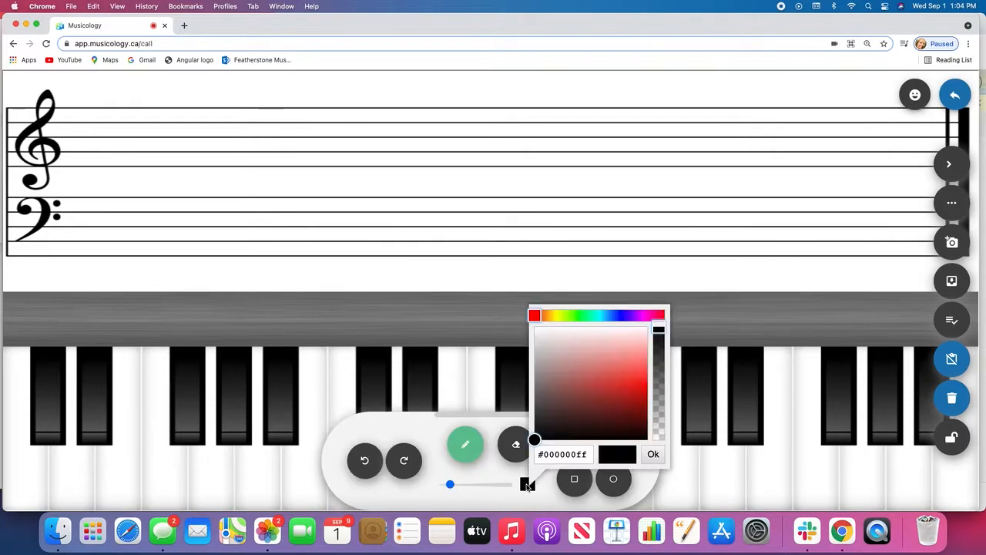
left_click(558, 319)
left_click(642, 370)
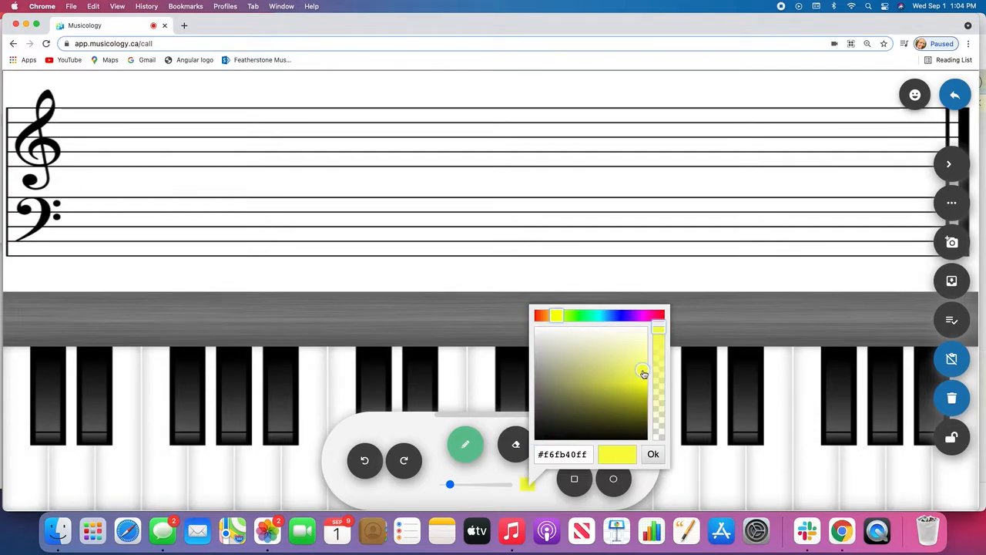
left_click(653, 454)
left_click_drag(451, 484, 484, 484)
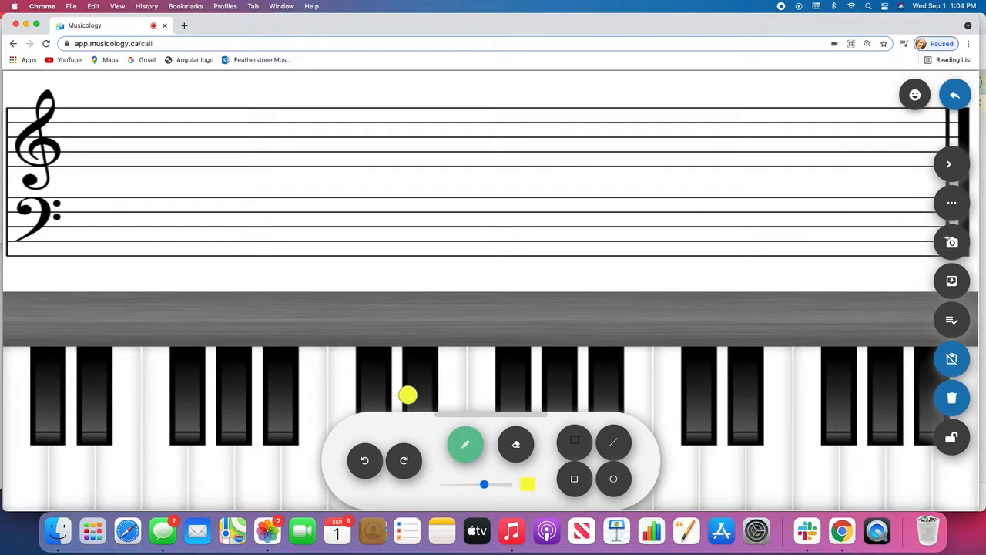
Step: Place five yellow noteheads ascending from left to right on the treble staff
left_click(154, 177)
left_click(257, 168)
left_click(362, 158)
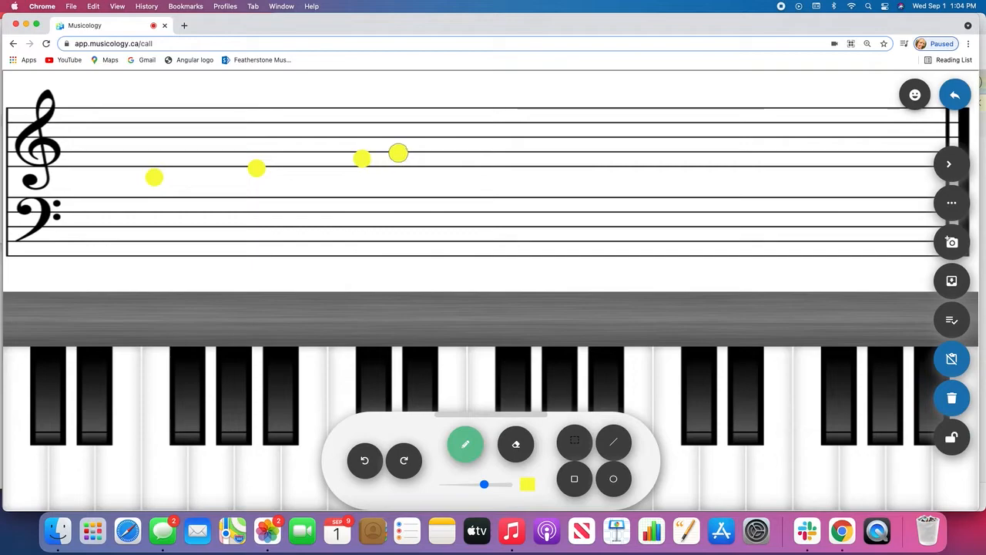
left_click(447, 153)
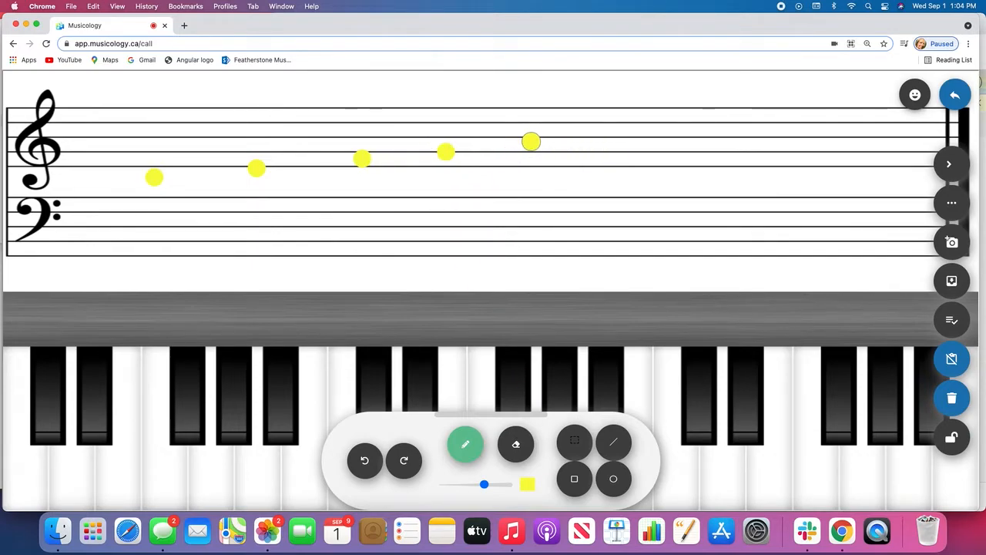
left_click(571, 145)
Step: Reduce the pencil thickness and draw an upward stem on each of the first four yellow noteheads
left_click_drag(484, 484, 454, 484)
left_click_drag(164, 121, 162, 173)
left_click_drag(256, 119, 262, 164)
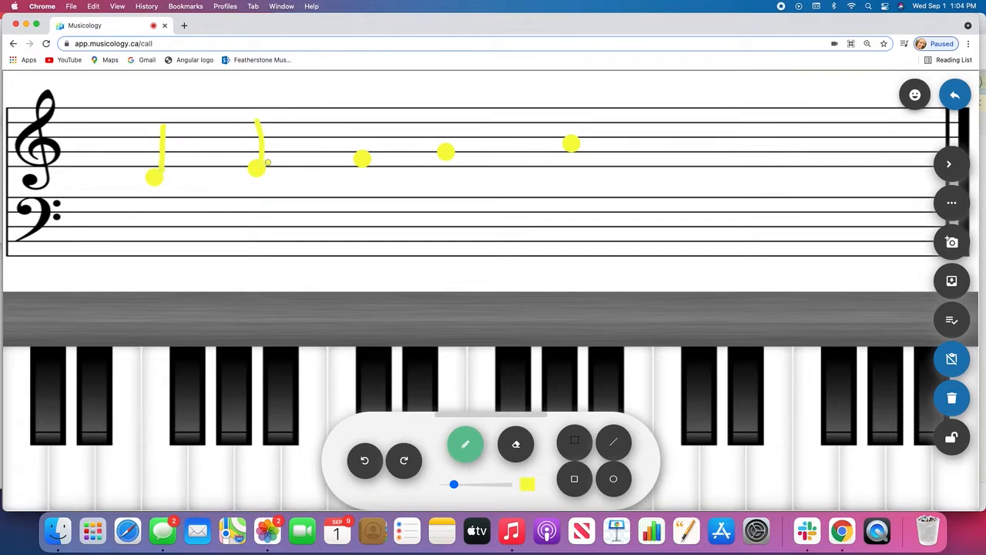
left_click_drag(369, 118, 363, 155)
left_click_drag(453, 111, 454, 140)
Step: Collapse the drawing tools and draw yellow lines from the first two notes down to their keys on the piano keyboard
left_click(526, 416)
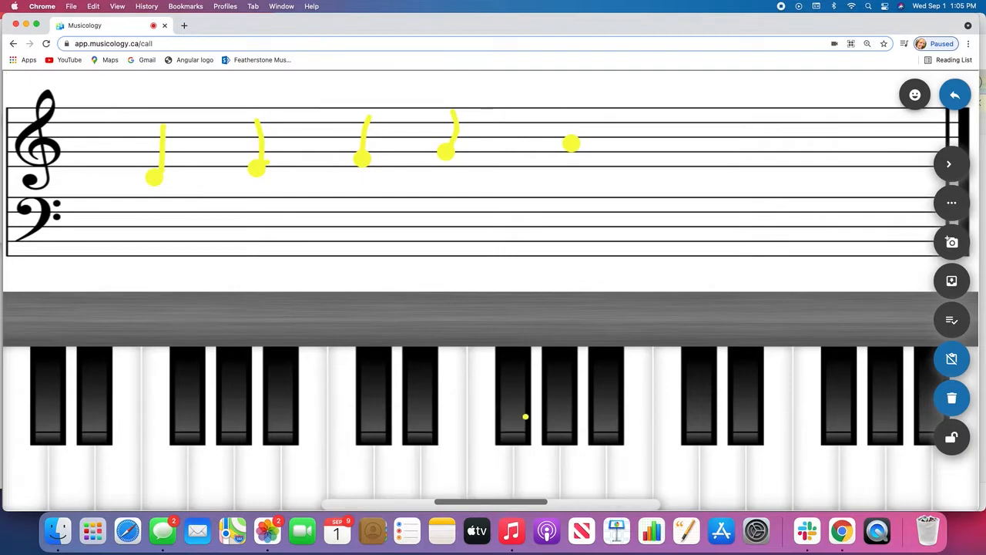
mouse_move(158, 192)
left_mouse_down()
mouse_move(279, 339)
mouse_move(327, 427)
mouse_move(394, 466)
left_mouse_up()
mouse_move(254, 182)
left_mouse_down()
mouse_move(305, 216)
mouse_move(450, 420)
mouse_move(451, 447)
left_mouse_up()
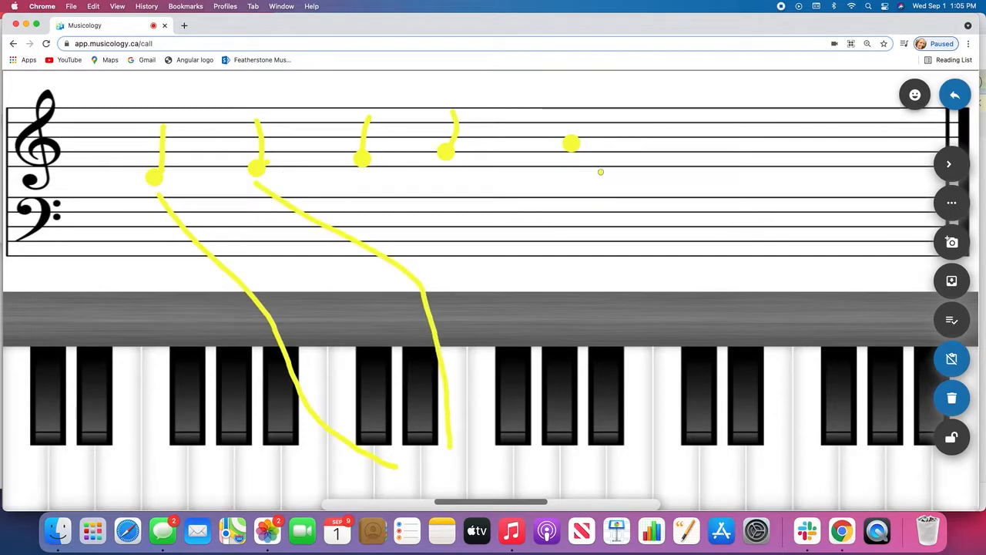
Step: Remove all drawings from the whiteboard and clear the staff and keyboard background
left_click(954, 359)
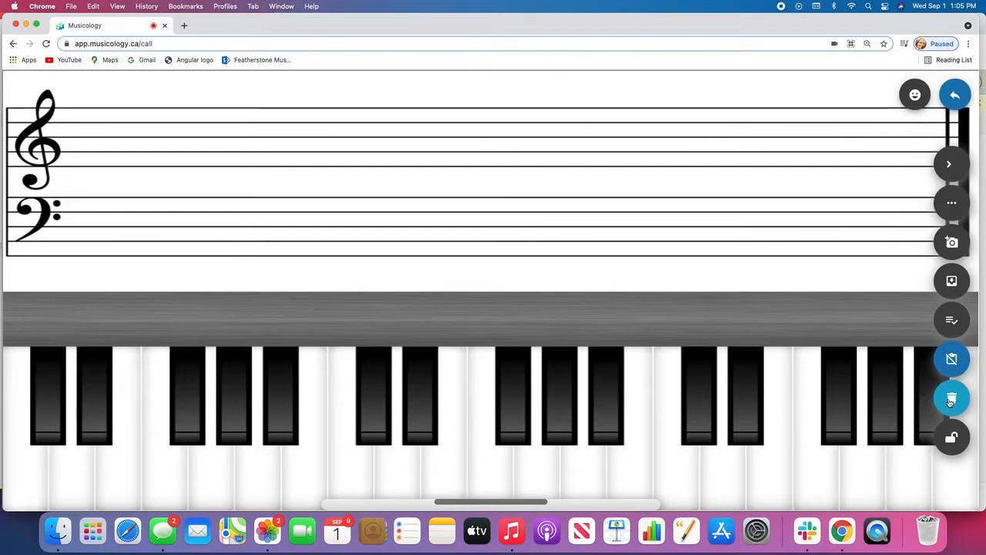
left_click(951, 399)
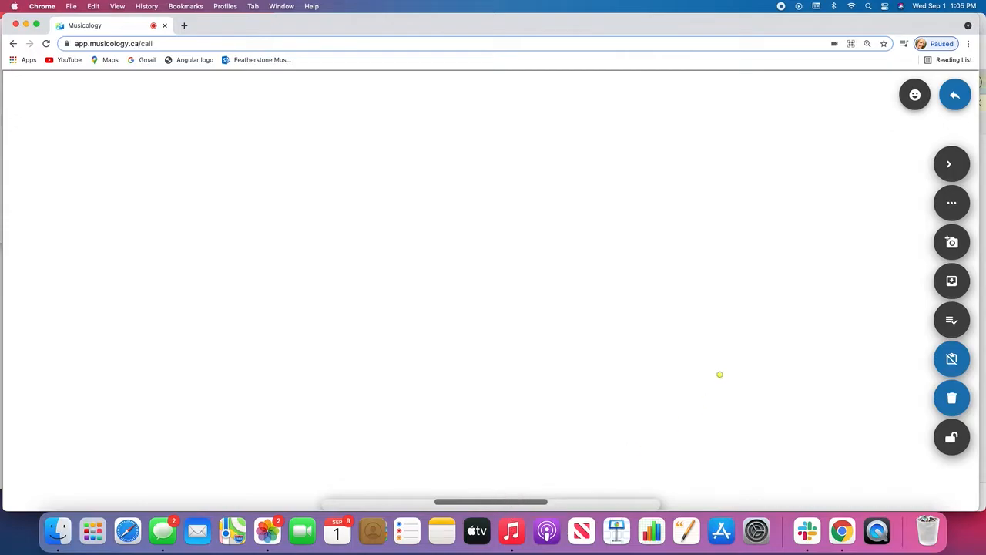
Step: Draw a large yellow freehand oval on the blank whiteboard, and open and dismiss the image upload prompt
mouse_move(662, 253)
left_mouse_down()
mouse_move(653, 348)
mouse_move(677, 272)
mouse_move(658, 257)
left_mouse_up()
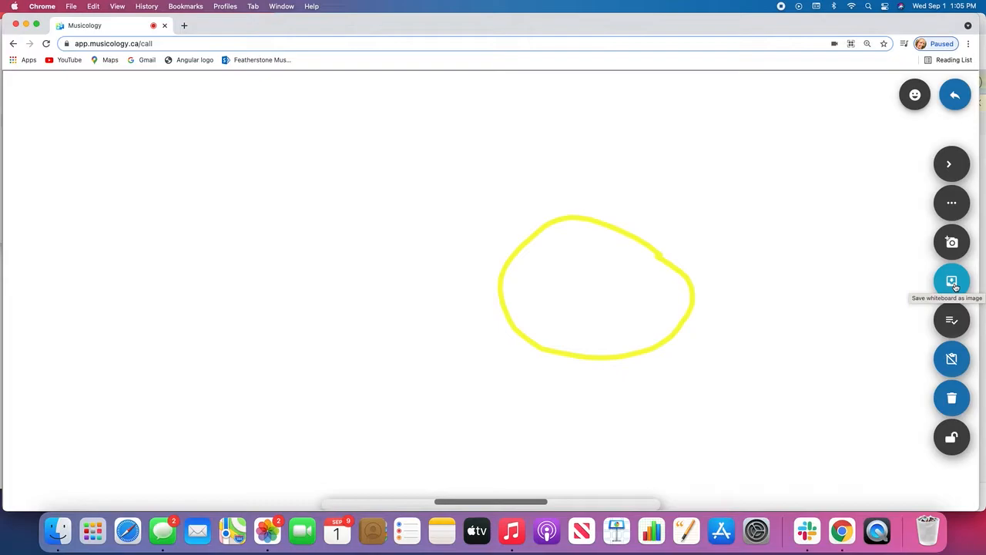
left_click(953, 244)
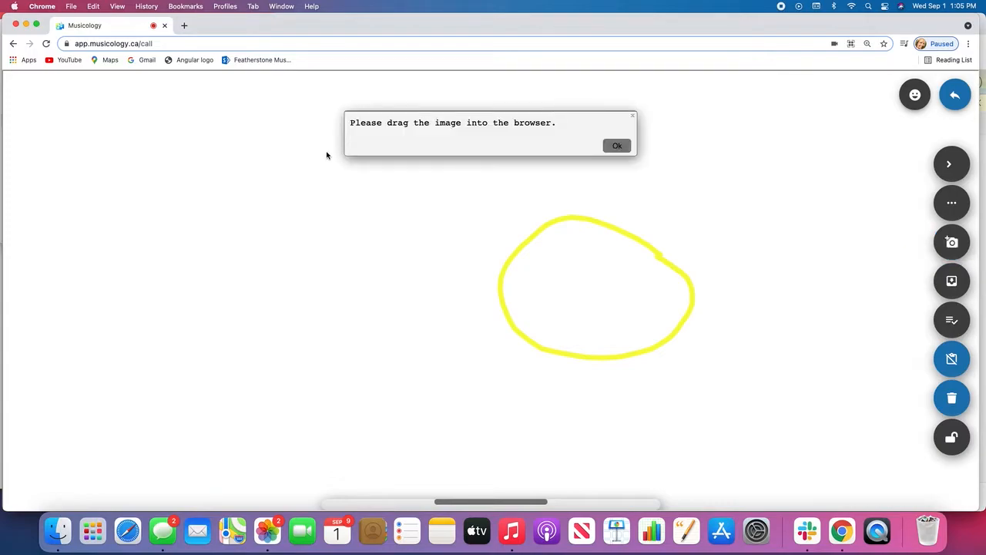
left_click(617, 148)
mouse_move(912, 25)
left_mouse_down()
mouse_move(690, 25)
mouse_move(927, 26)
mouse_move(911, 25)
left_mouse_up()
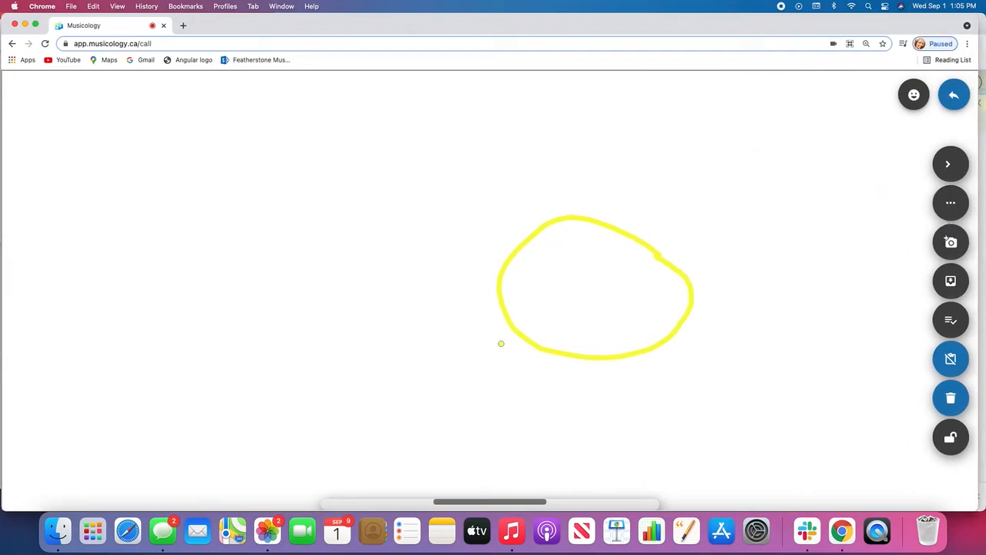
Step: Insert the stored file Colouring notes saved.png, enlarge it to nearly the whiteboard's full height, and add it to the background
left_click(951, 205)
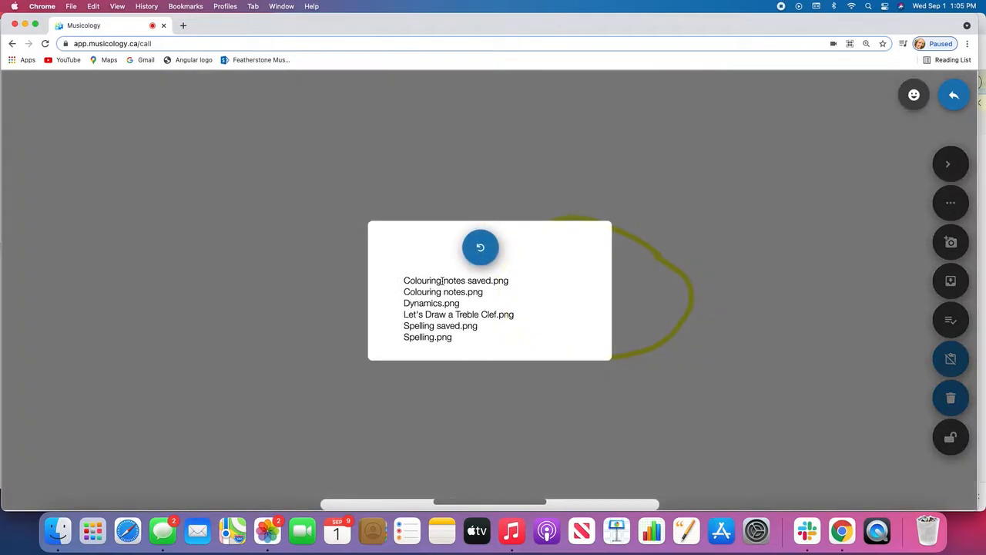
left_click(442, 281)
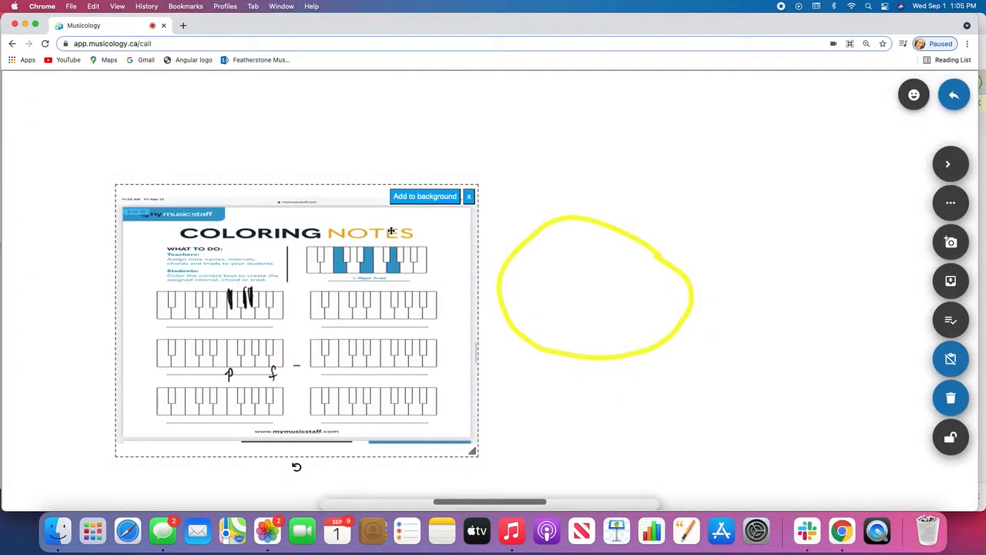
left_click_drag(346, 198, 418, 88)
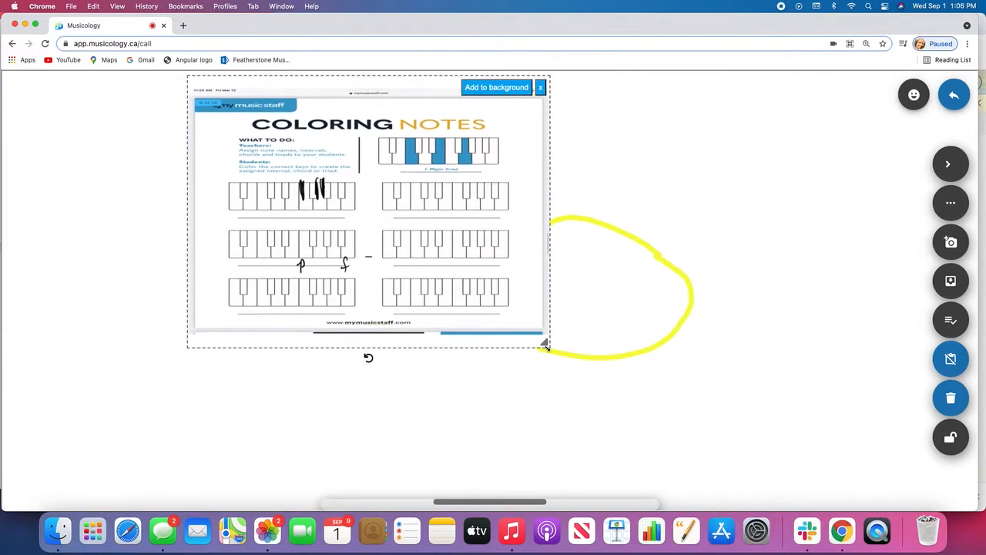
left_click_drag(544, 344, 763, 506)
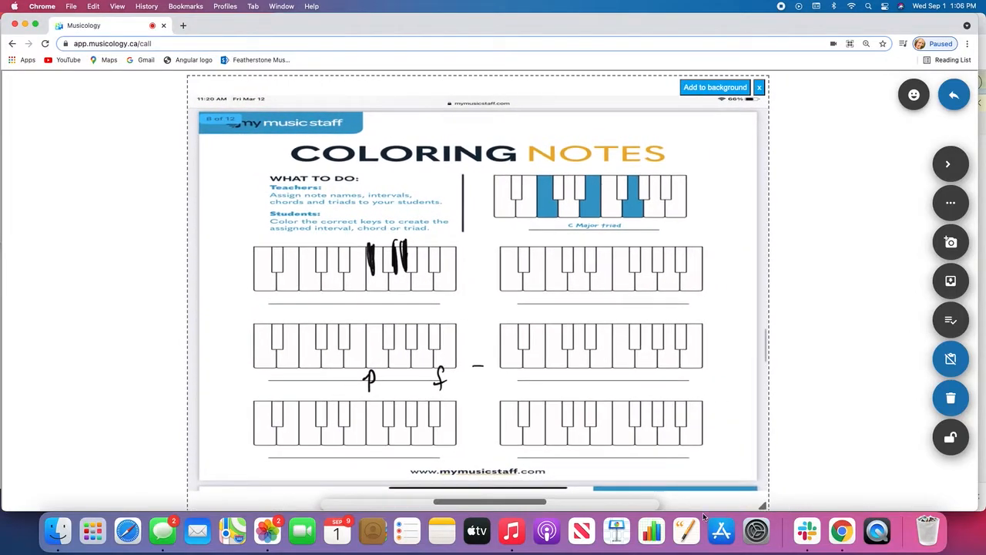
left_click(708, 88)
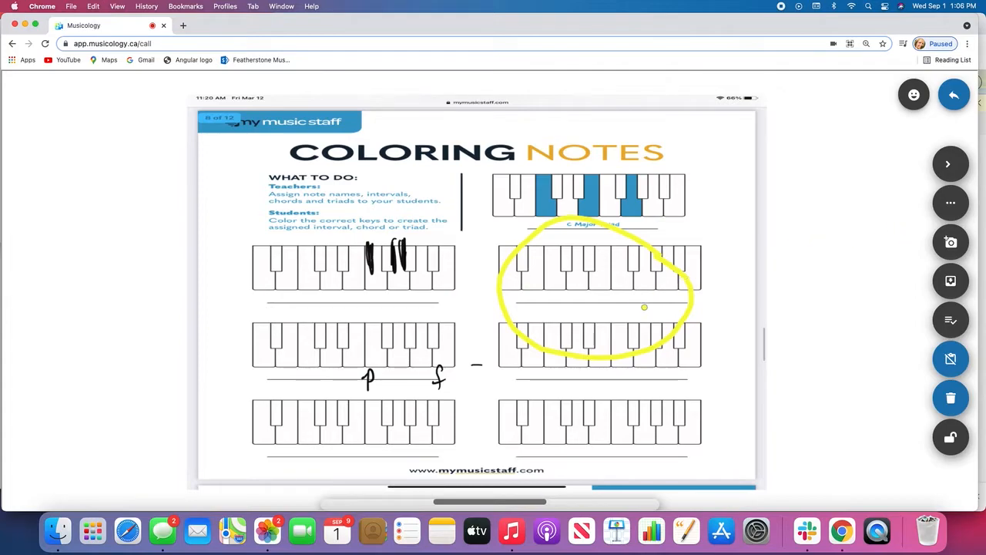
Step: Erase the yellow oval while keeping the worksheet background, and set the pen colour to purple
left_click(950, 360)
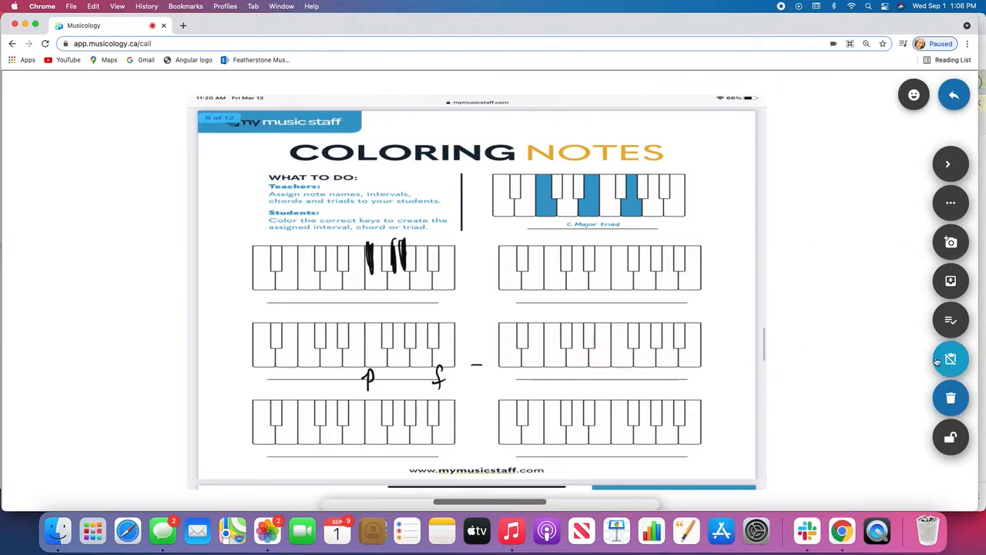
left_click(495, 502)
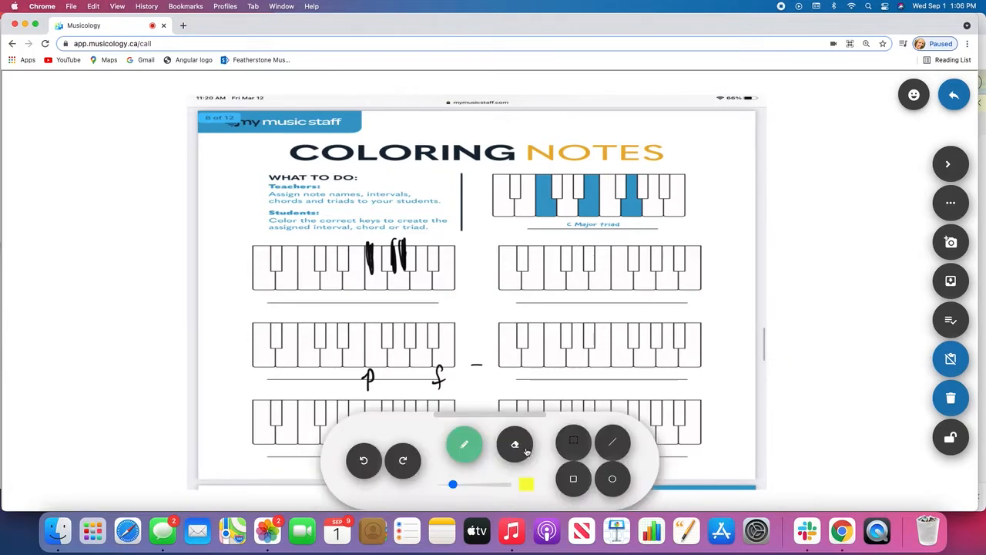
left_click(527, 484)
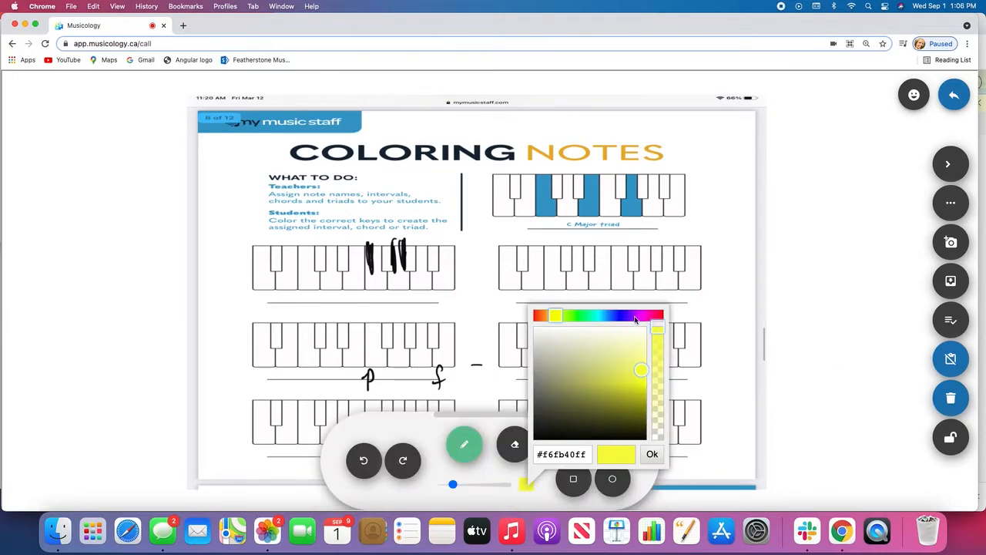
left_click(632, 317)
left_click(652, 456)
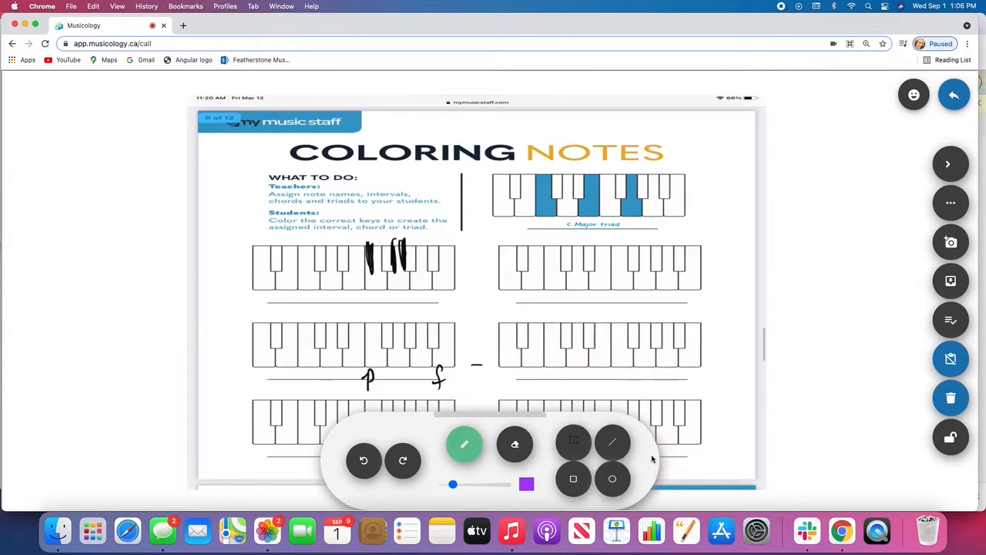
left_click(521, 417)
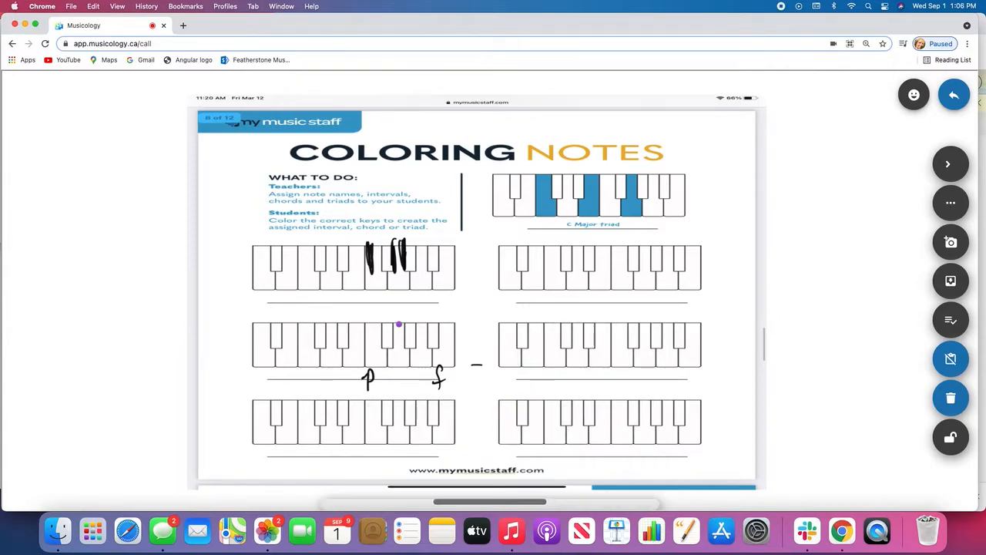
Step: Draw purple strokes over the blackened piano keys and a purple check mark beside the C Major triad keyboard, and send a reaction
mouse_move(370, 246)
left_mouse_down()
mouse_move(371, 268)
mouse_move(372, 244)
mouse_move(385, 239)
mouse_move(390, 273)
mouse_move(400, 242)
mouse_move(408, 254)
left_mouse_up()
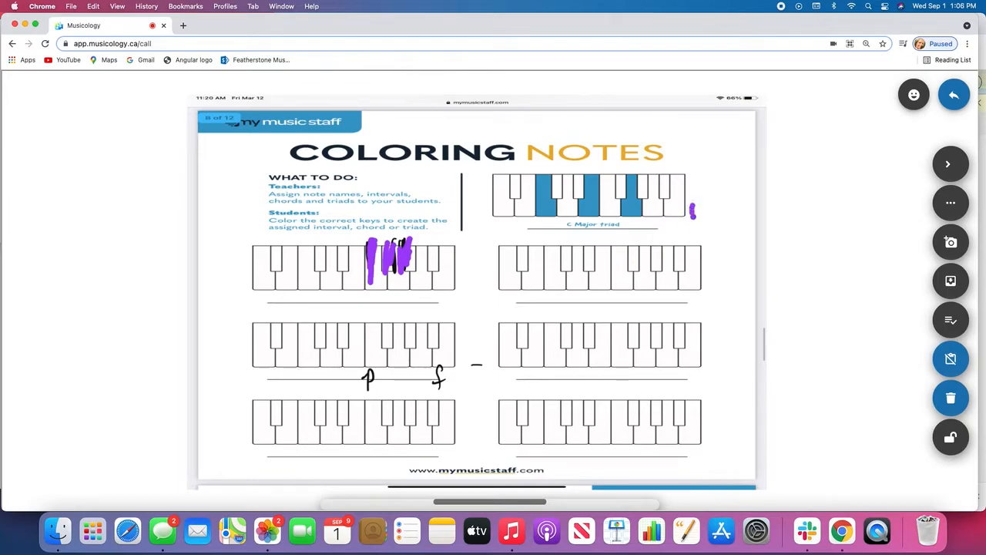
left_click_drag(692, 206, 731, 164)
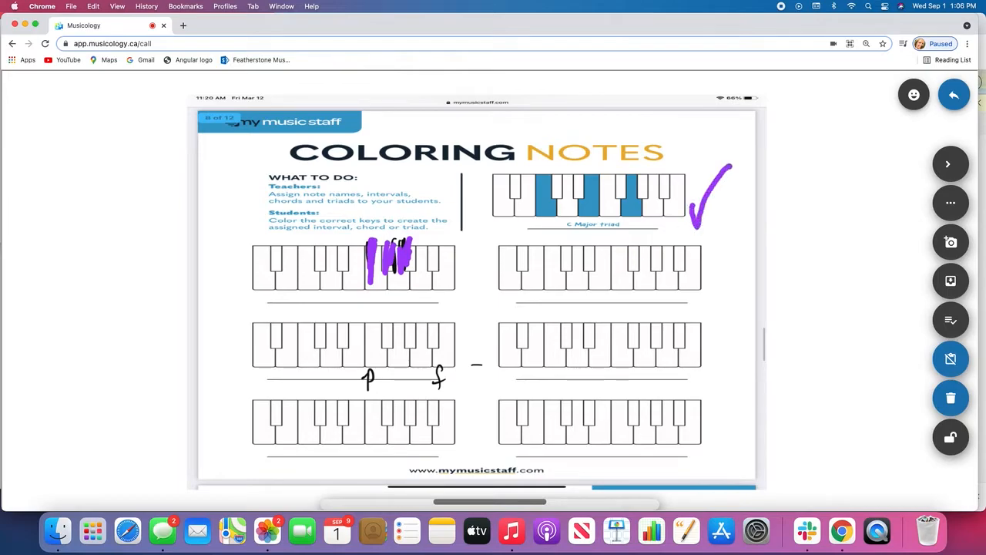
left_click(917, 94)
left_click(756, 139)
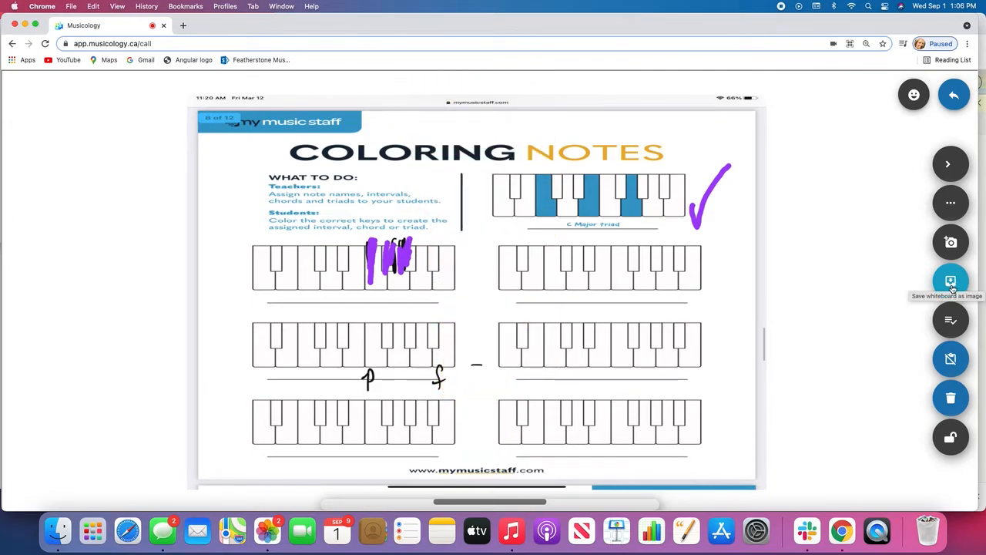
Step: Insert the stored file Let's Draw a Treble Clef.png, move it over the worksheet's heading, and remove it
left_click(950, 205)
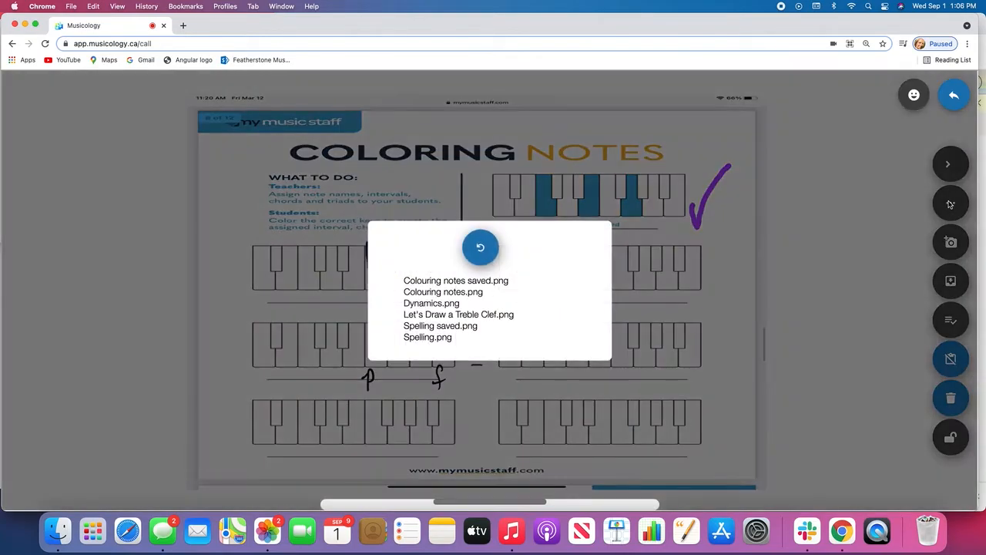
left_click(459, 316)
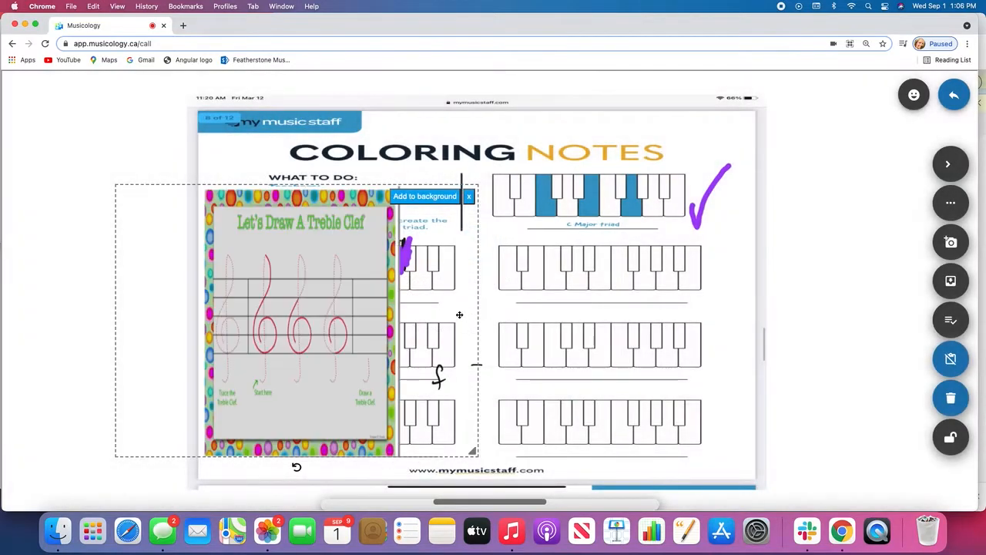
mouse_move(314, 262)
left_mouse_down()
mouse_move(463, 124)
mouse_move(398, 171)
left_mouse_up()
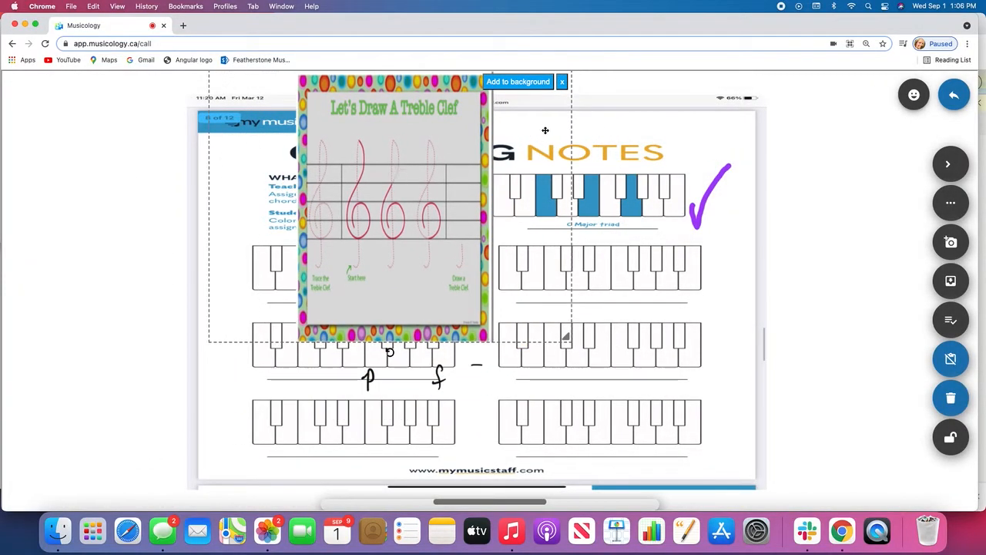
left_click(562, 84)
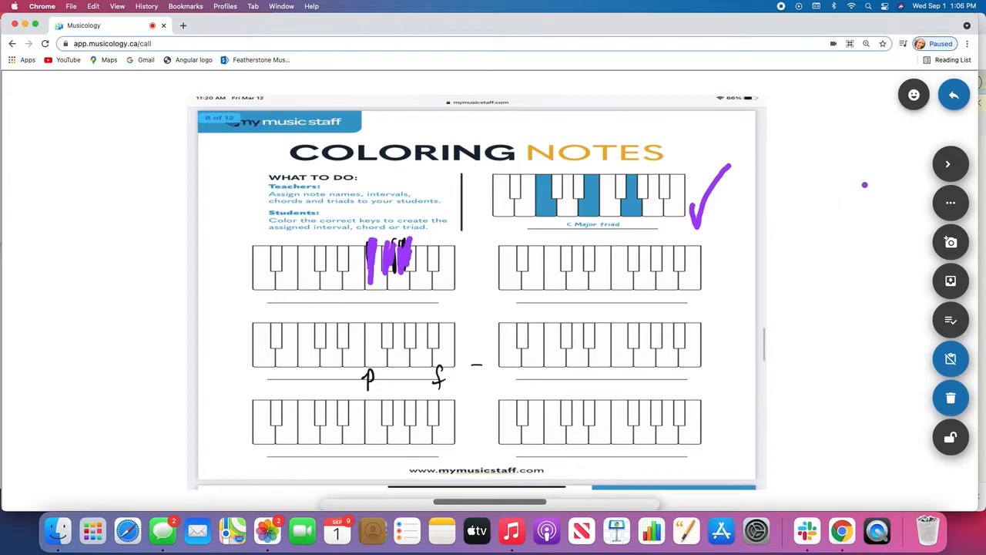
Step: Clear the whiteboard including the worksheet background, and switch to the grand staff and piano keyboard view
left_click(951, 399)
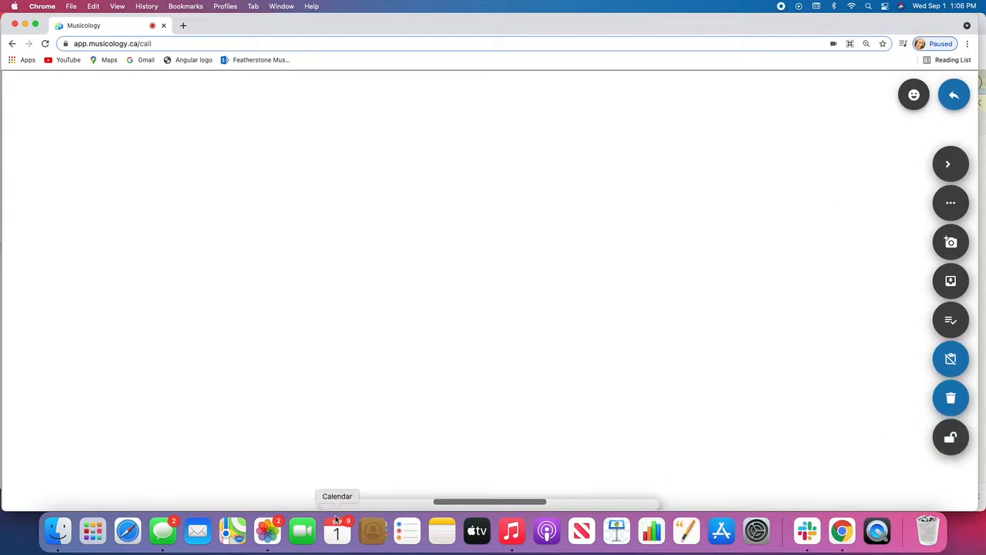
left_click(958, 95)
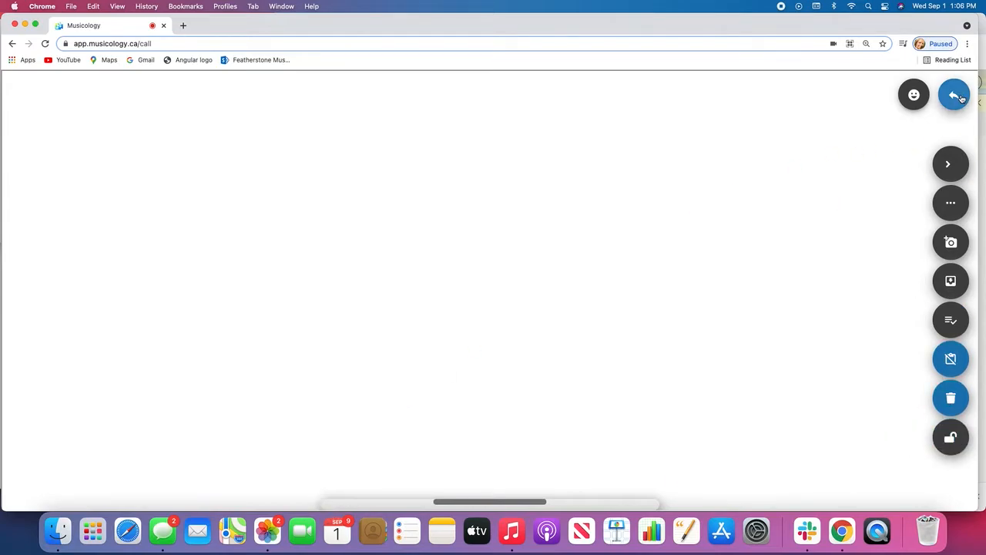
left_click(108, 489)
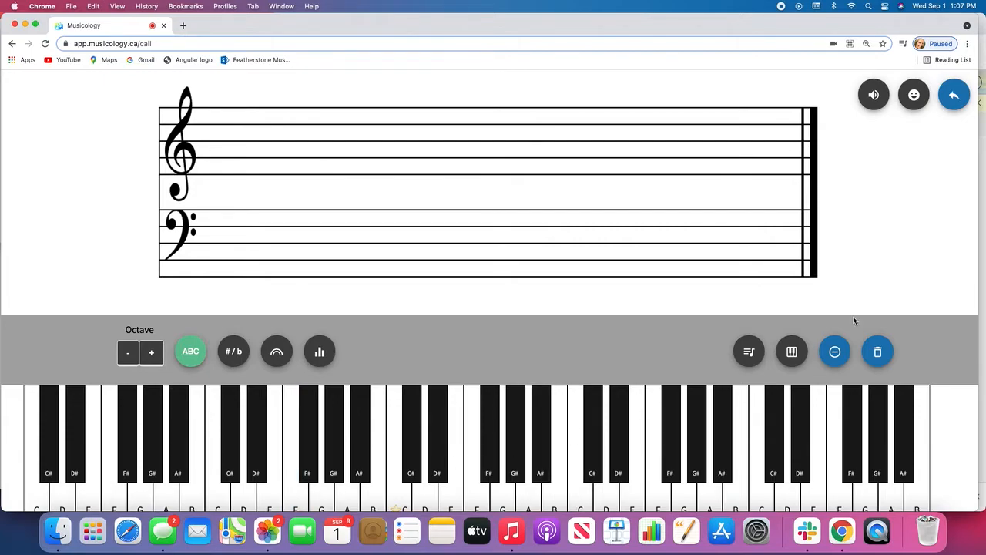
Step: Reposition the browser window and expand it to full screen so the whole piano keyboard fits
left_click_drag(710, 34, 717, 15)
left_click_drag(710, 15, 688, 25)
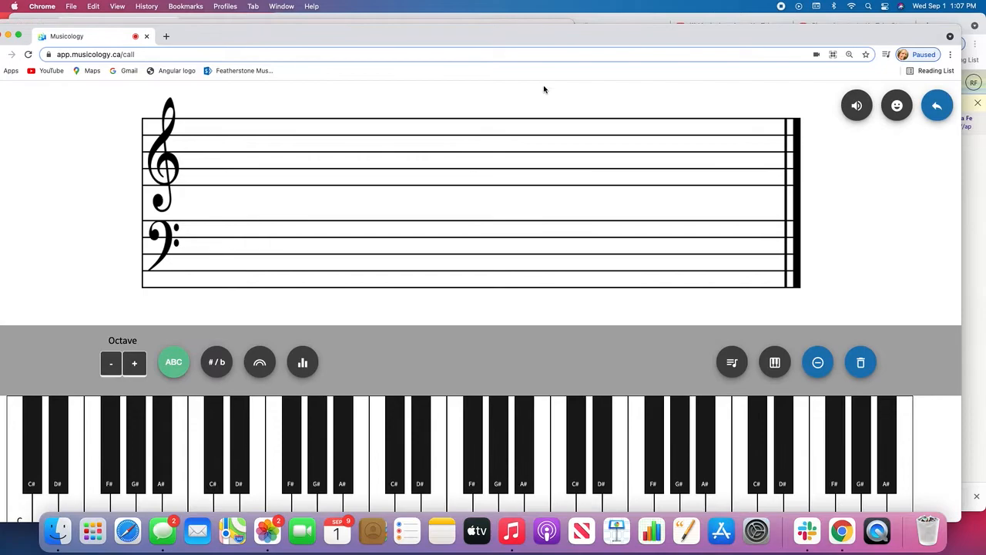
left_click_drag(518, 48, 573, 25)
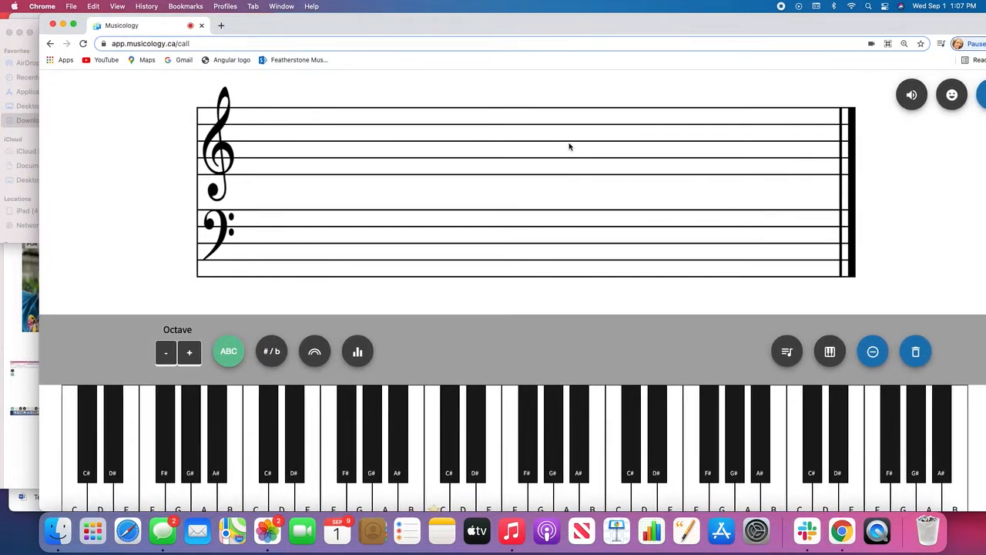
left_click(73, 26)
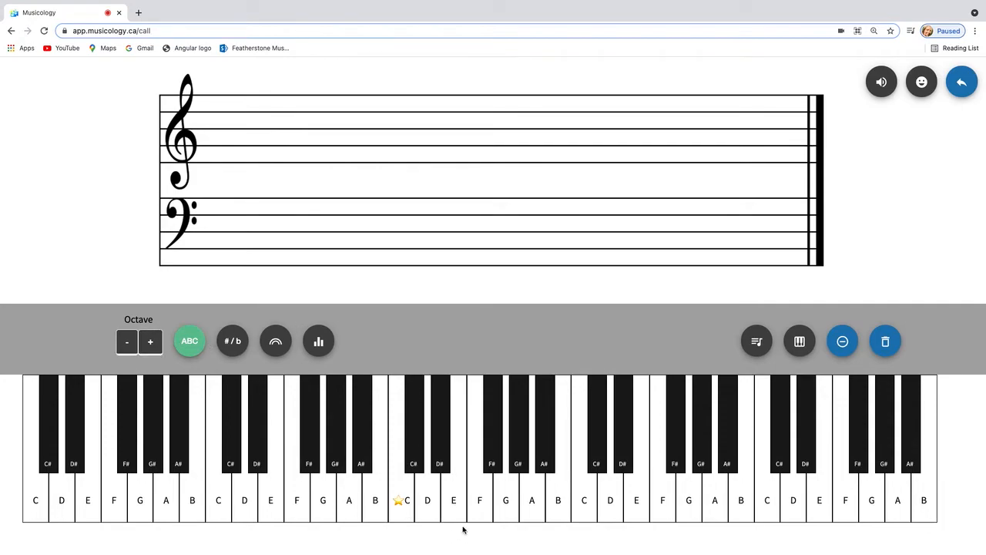
Step: Play the starred middle C, hide the key names, play the lowest E, and show the key names again
left_click(400, 505)
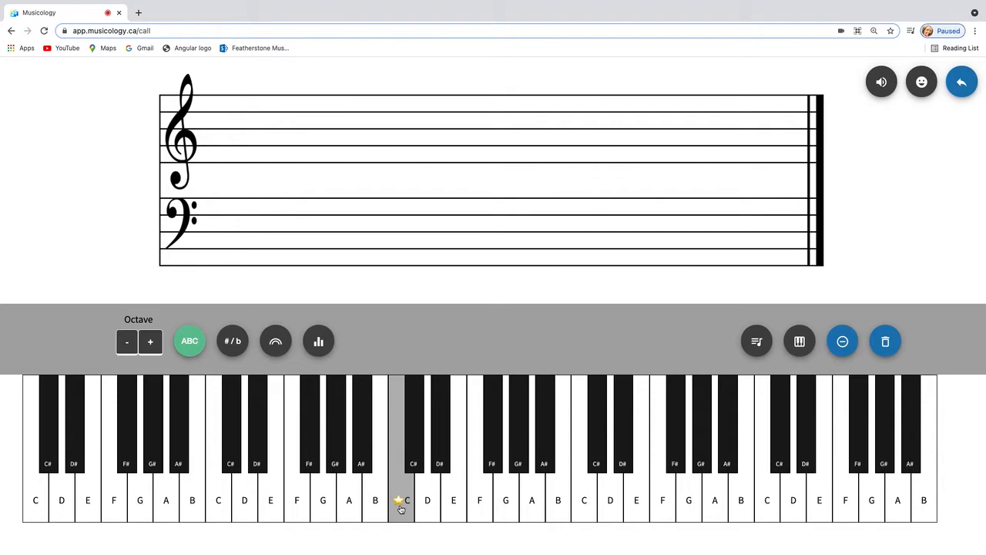
left_click(190, 341)
left_click(94, 493)
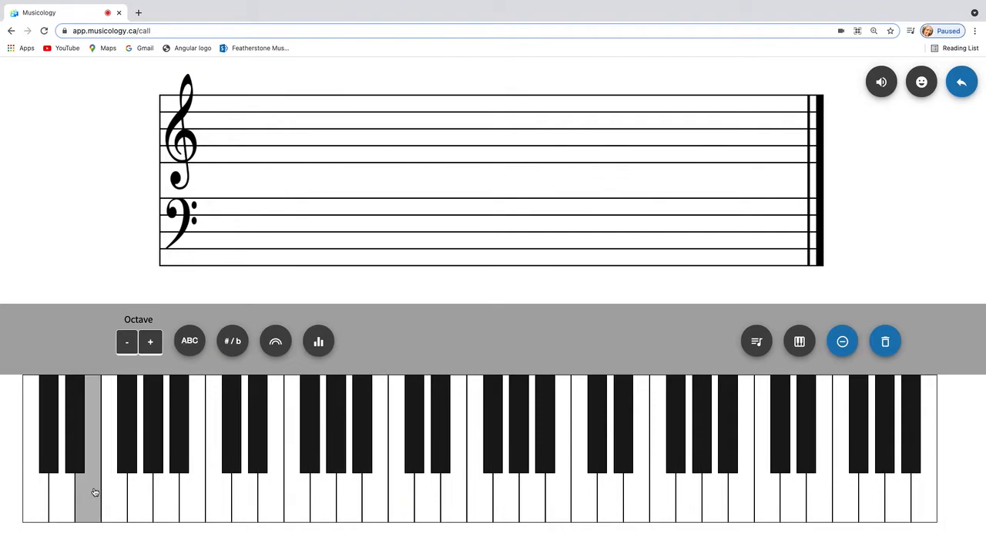
left_click(189, 344)
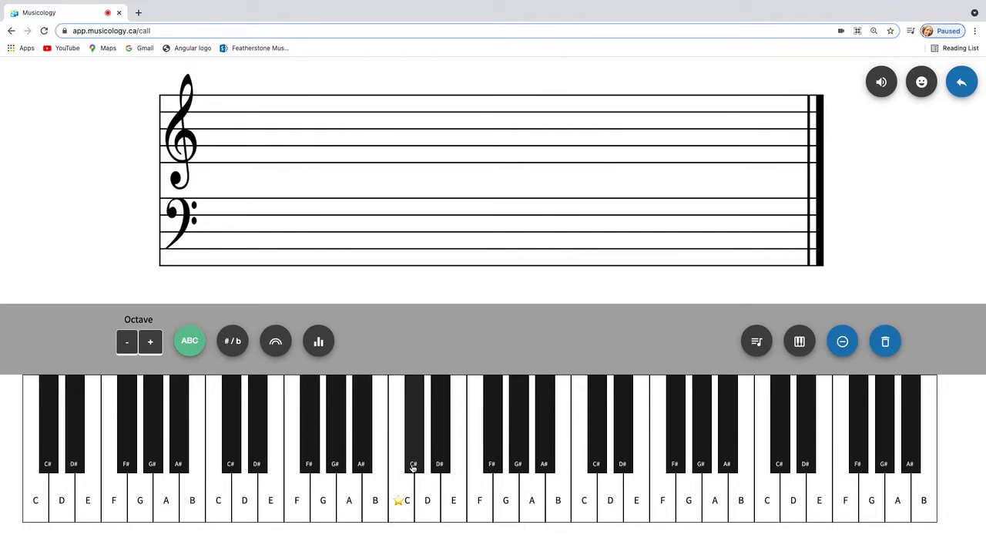
Step: Label the black keys as flats, try the arc-symbol option and the volume control, and hide the key names
left_click(234, 341)
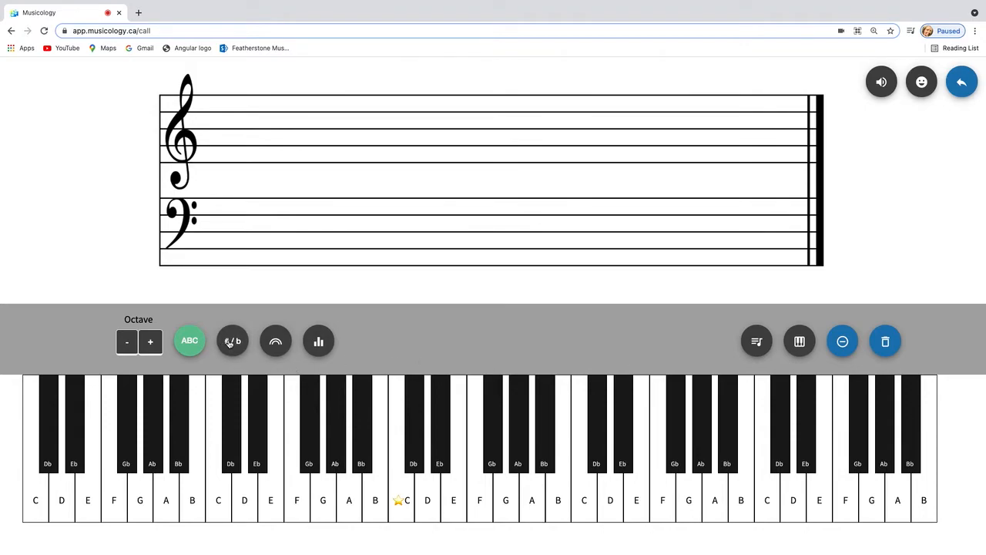
left_click(279, 342)
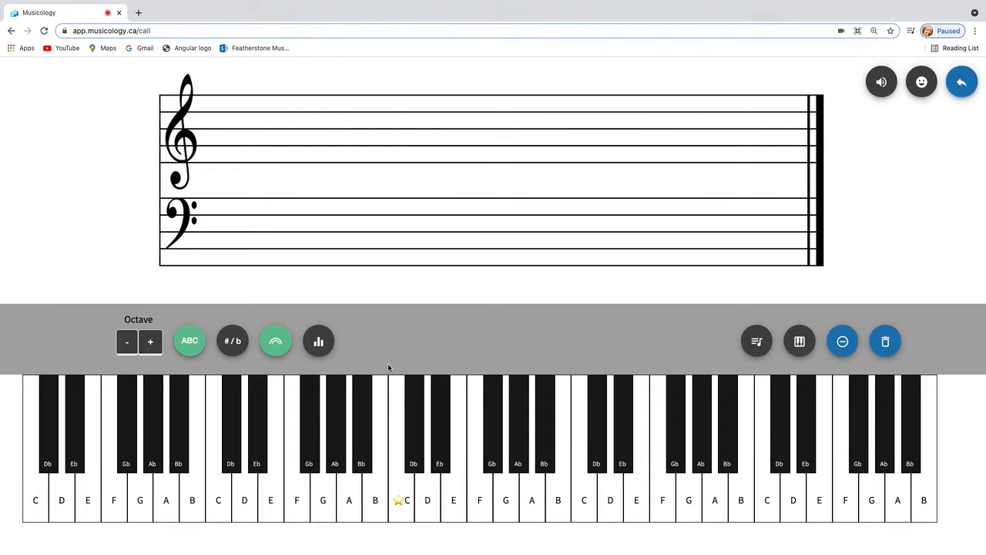
left_click(321, 343)
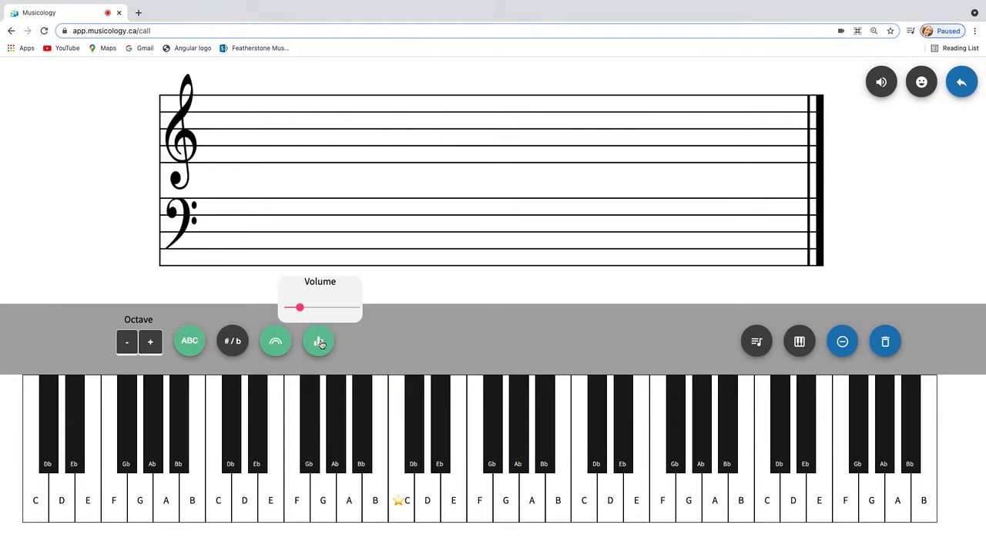
left_click(320, 343)
left_click(276, 342)
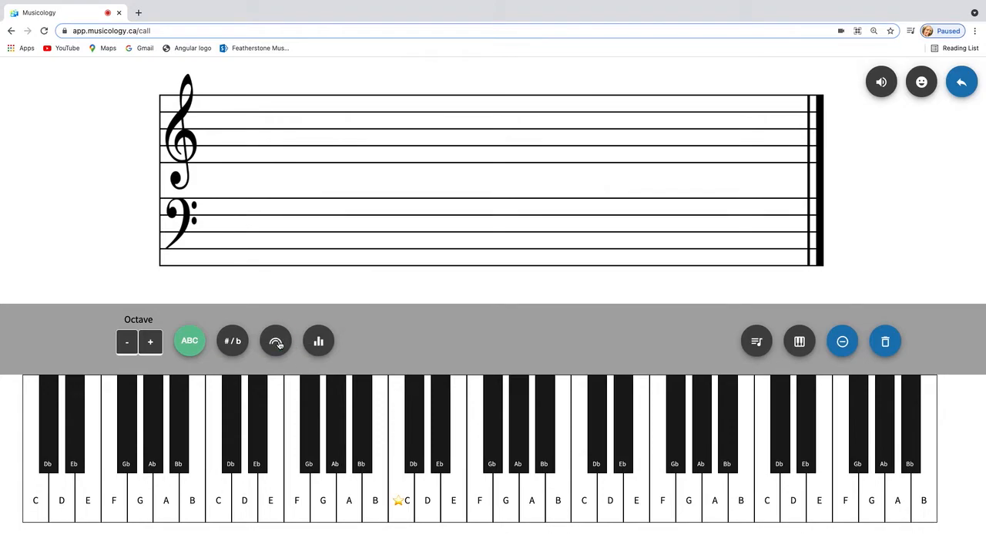
left_click(189, 343)
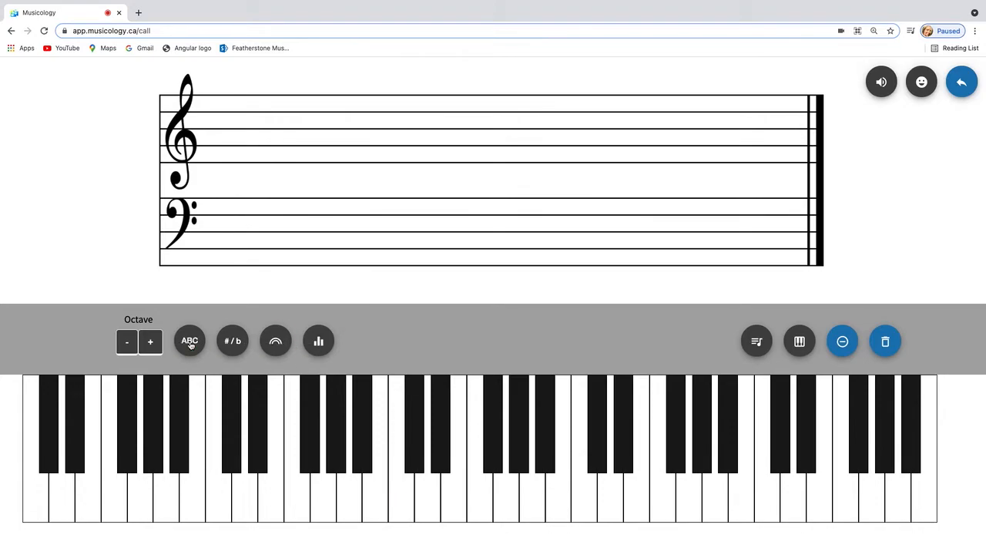
Step: Add a pair of beamed eighth notes on the bottom line of the treble staff, near the clef
left_click(758, 344)
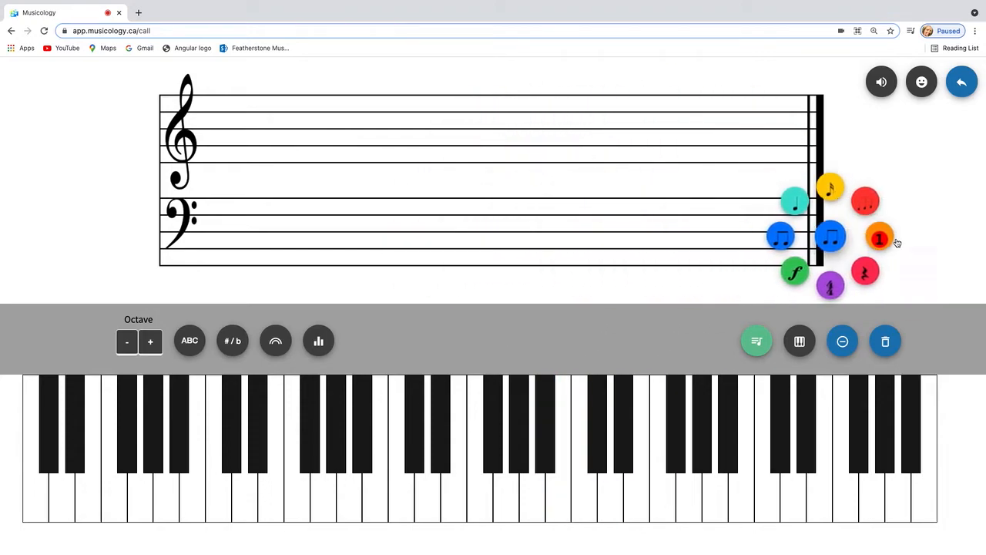
left_click(846, 202)
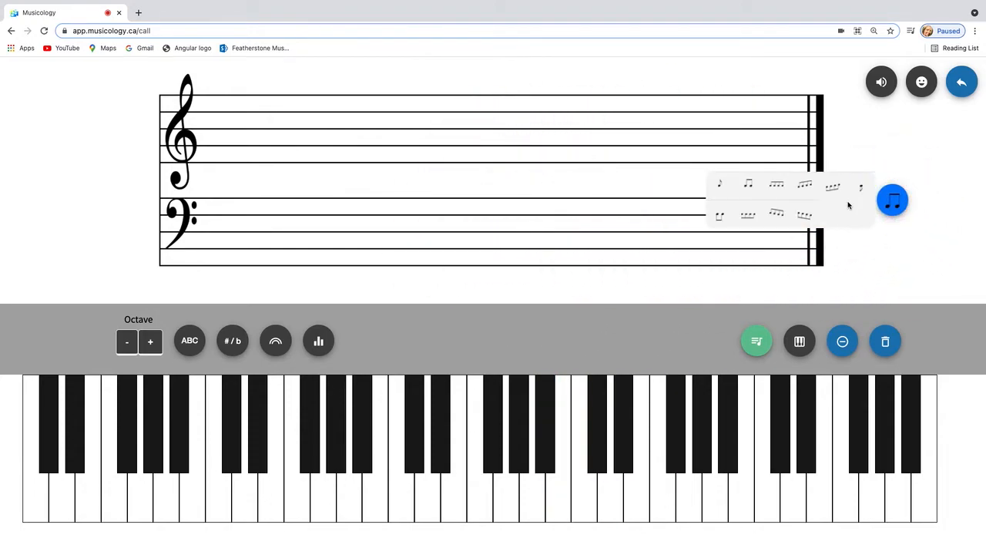
left_click(747, 185)
left_click_drag(467, 161, 255, 161)
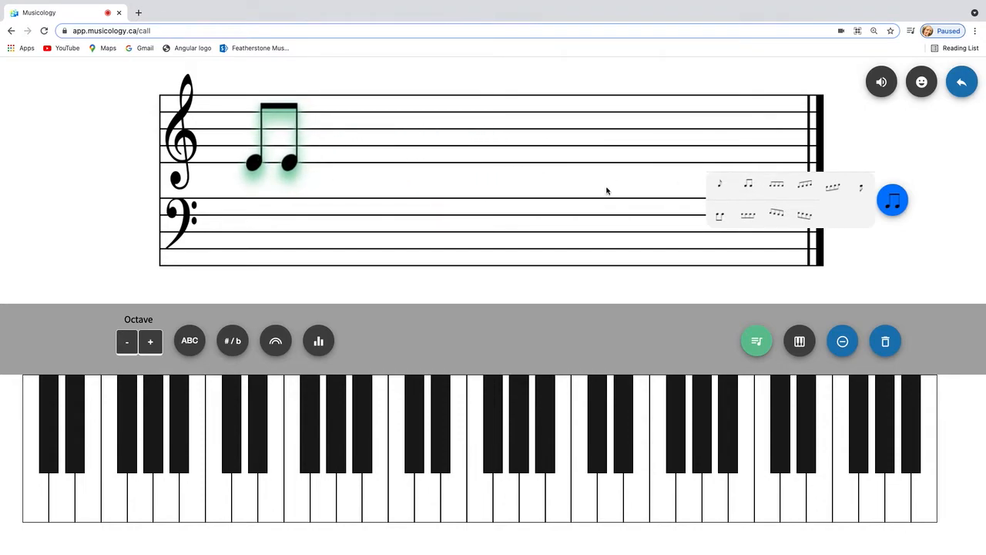
Step: Add a quarter rest on the treble staff just after the beamed eighth notes
left_click(894, 199)
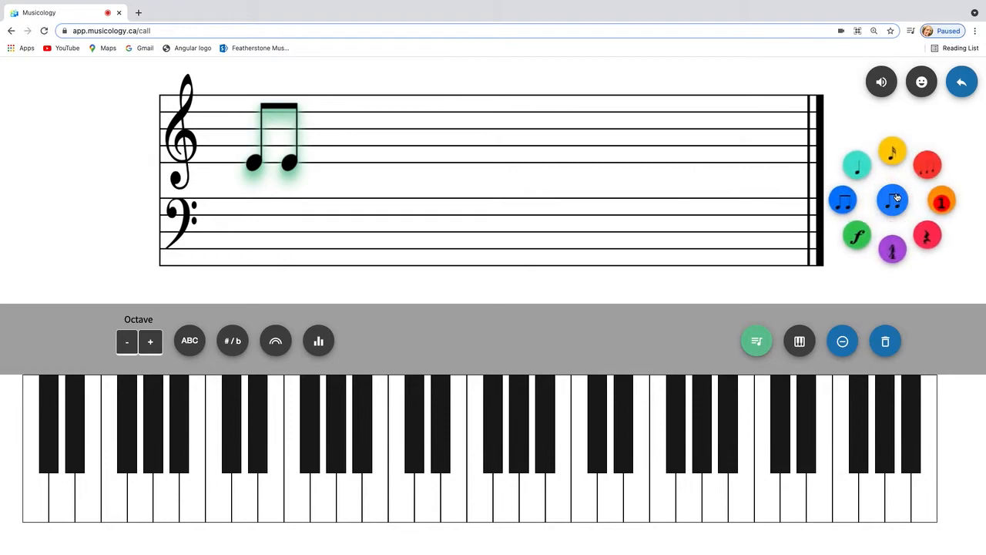
left_click(943, 203)
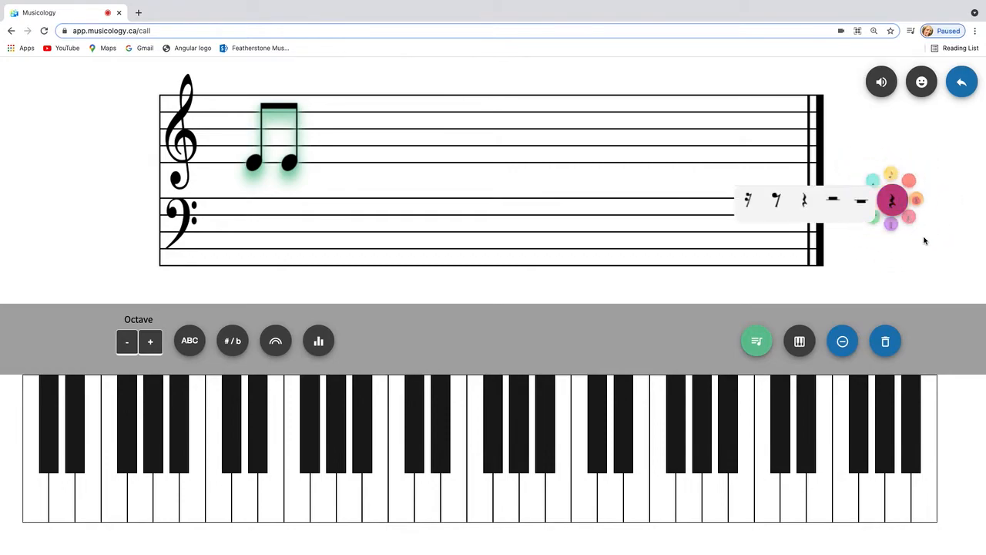
left_click(807, 200)
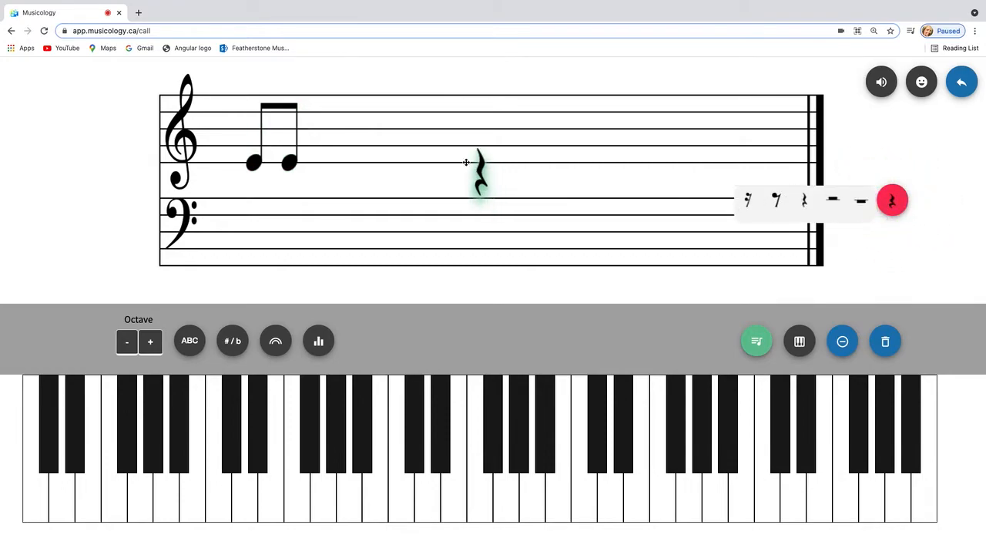
left_click_drag(501, 179, 343, 135)
Step: Add the red number 1 marker and place it on the middle C key of the piano keyboard
left_click(892, 200)
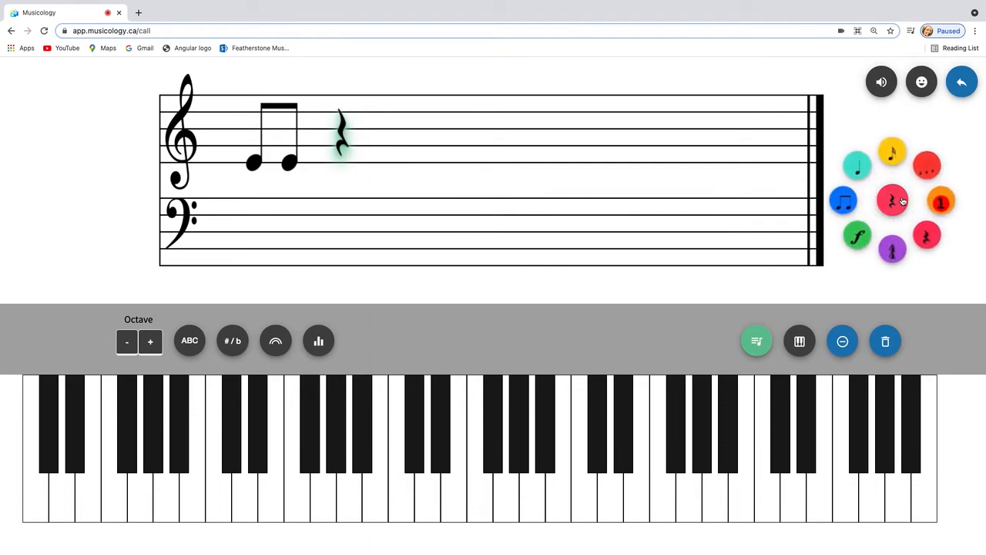
left_click(941, 201)
left_click(720, 172)
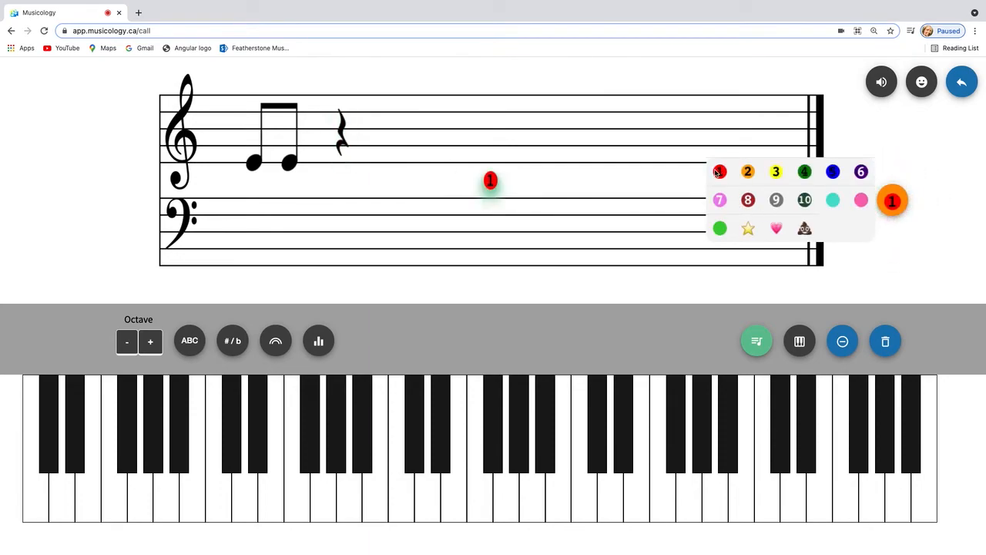
mouse_move(490, 180)
left_mouse_down()
mouse_move(365, 378)
mouse_move(390, 496)
mouse_move(401, 504)
left_mouse_up()
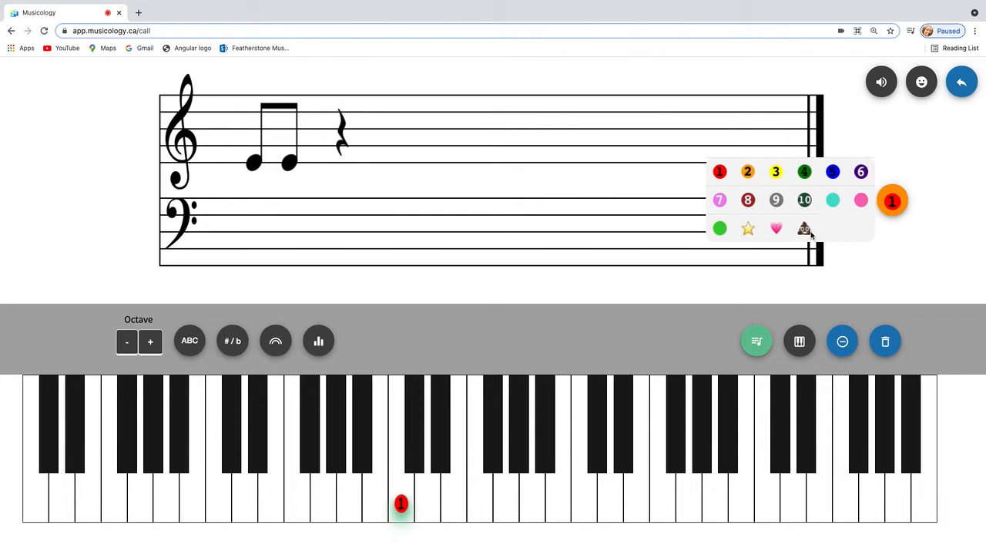
Step: Add a poop marker on the treble staff's bottom line, a heart on its second line and a star on its middle line
left_click_drag(806, 230, 490, 182)
left_click_drag(773, 229, 538, 142)
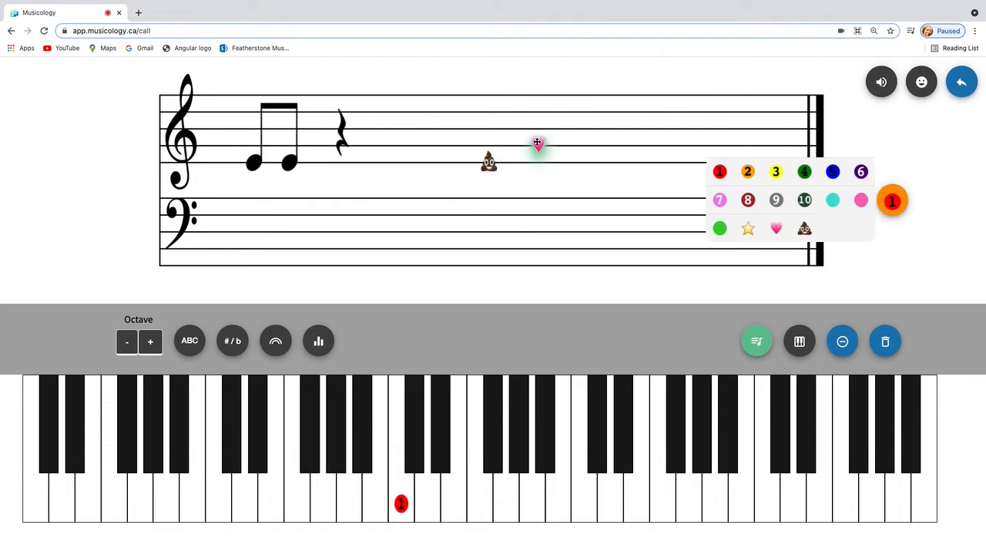
left_click(748, 229)
left_click_drag(495, 183, 597, 128)
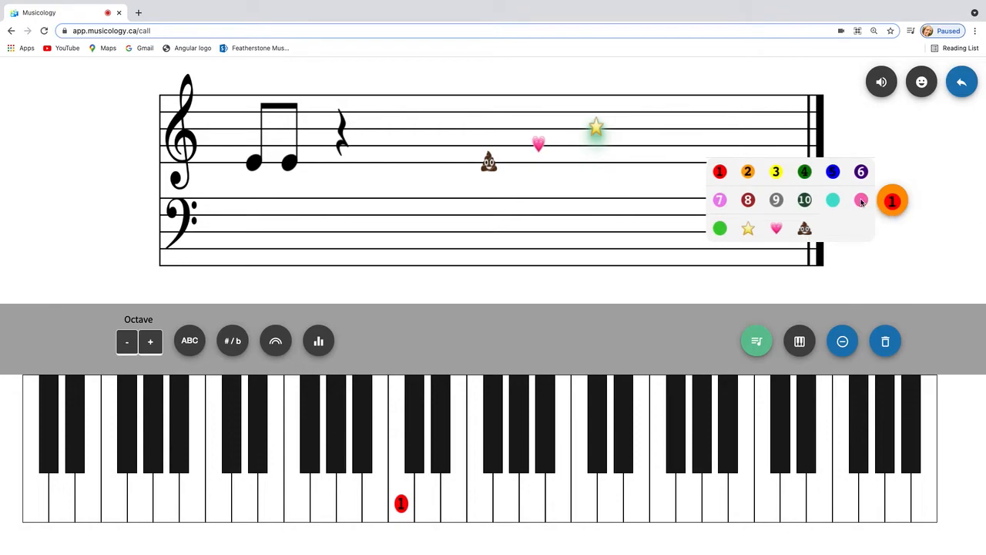
Step: Stack turquoise, green and pink dots after the quarter rest, on the treble staff's second line, middle line and top space
left_click(863, 202)
left_click_drag(491, 182, 420, 159)
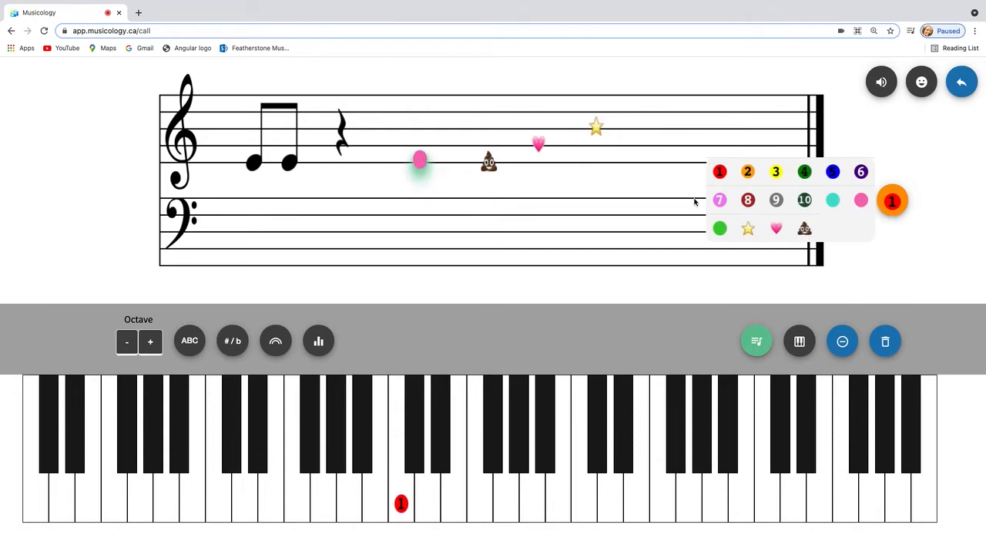
left_click(832, 201)
left_click_drag(494, 183, 420, 143)
left_click(718, 229)
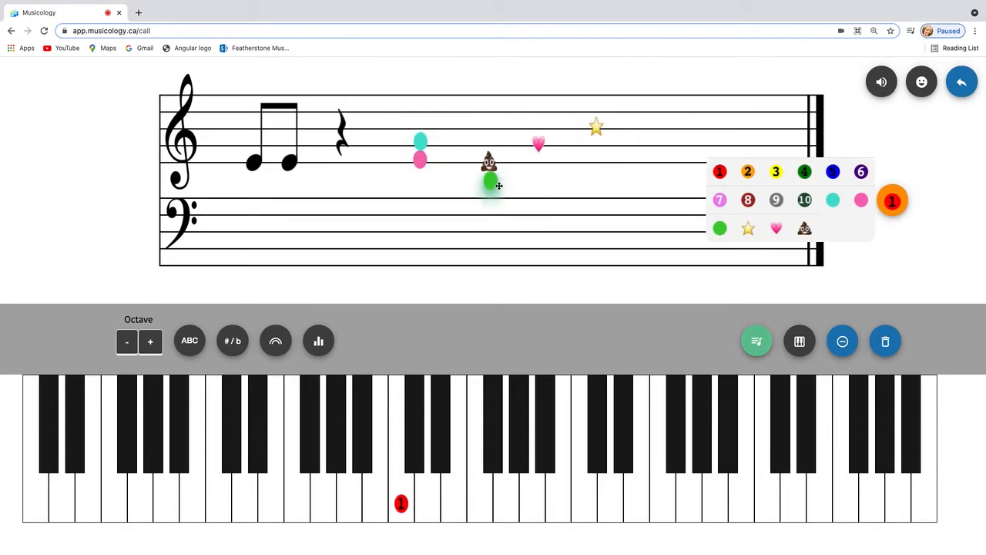
left_click_drag(501, 179, 421, 123)
left_click_drag(420, 159, 423, 128)
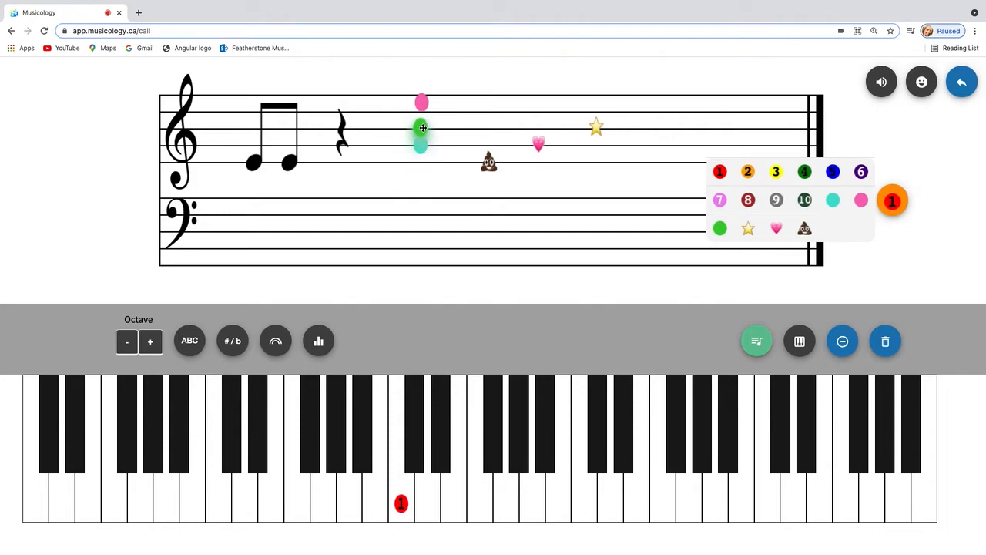
left_click(425, 102)
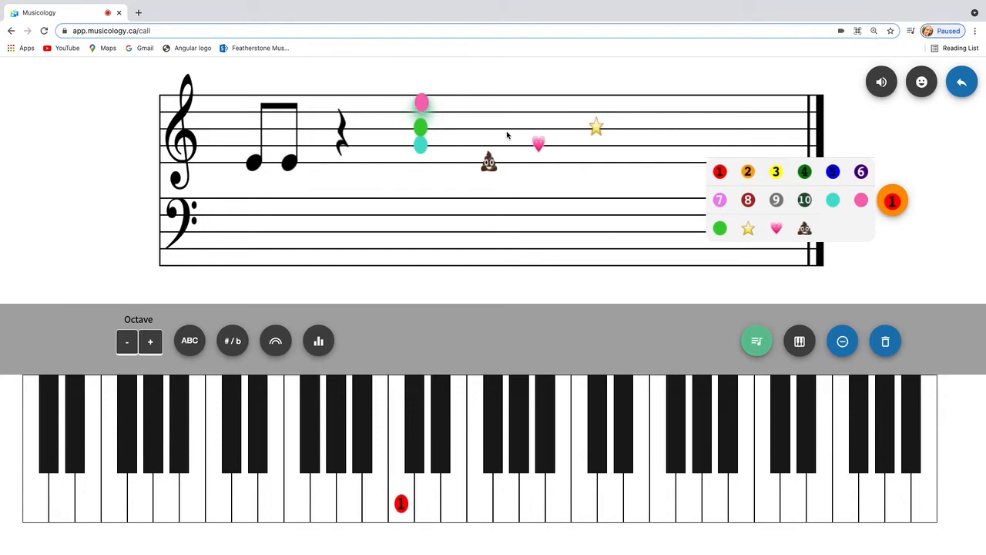
Step: Place a poop marker on the F key above middle C and a star on the D-sharp key in the next octave
left_click(808, 226)
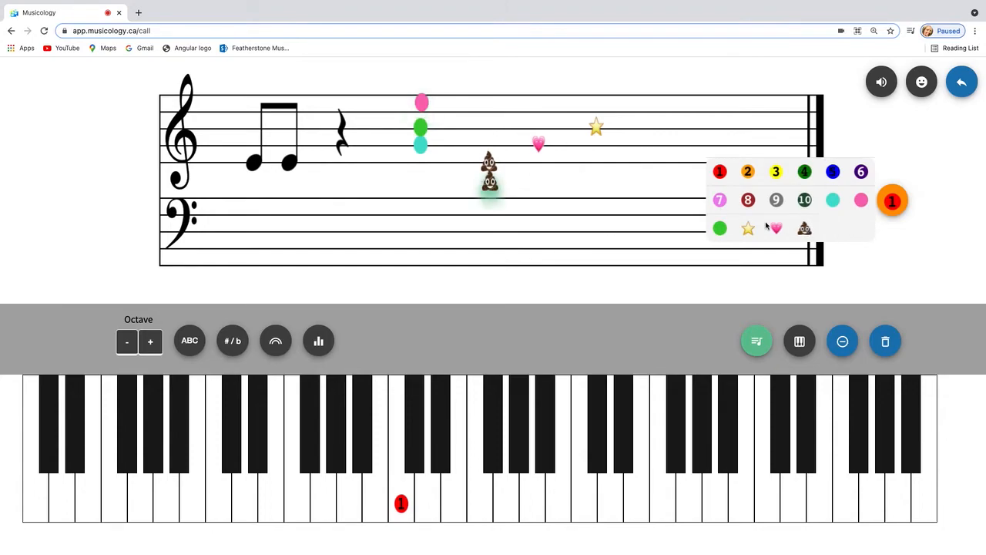
left_click_drag(492, 186, 458, 487)
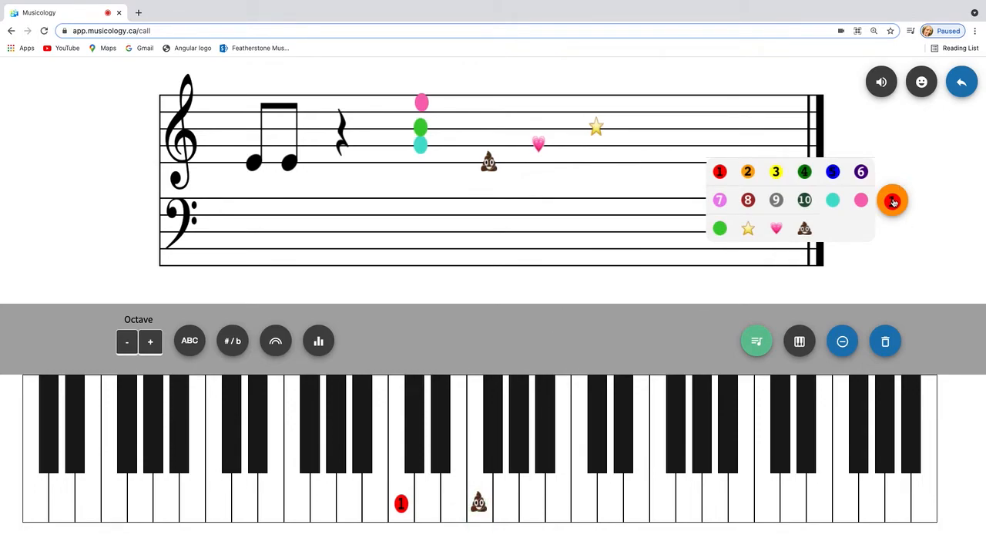
left_click_drag(748, 228, 624, 454)
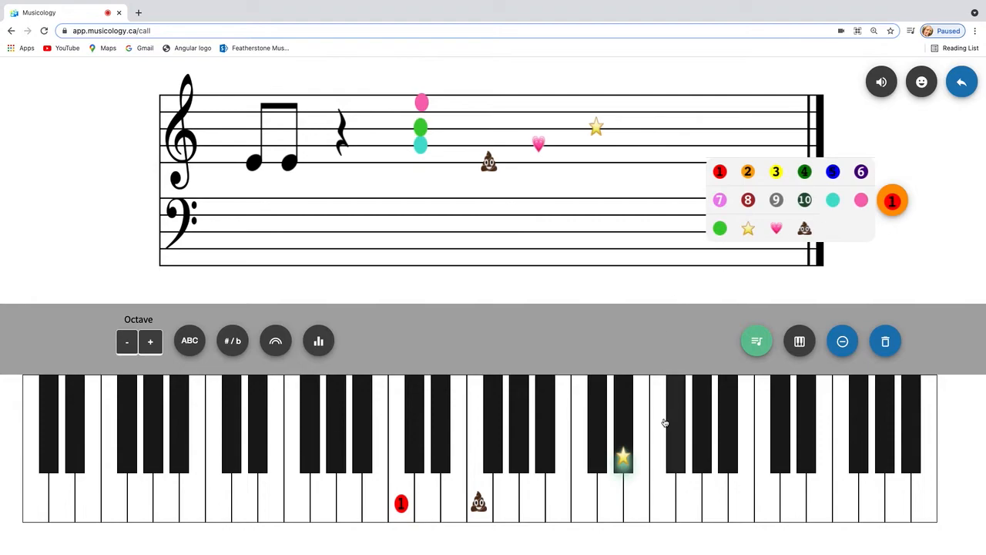
Step: Add a double sharp on the treble staff just before the first beamed eighth note
left_click(894, 202)
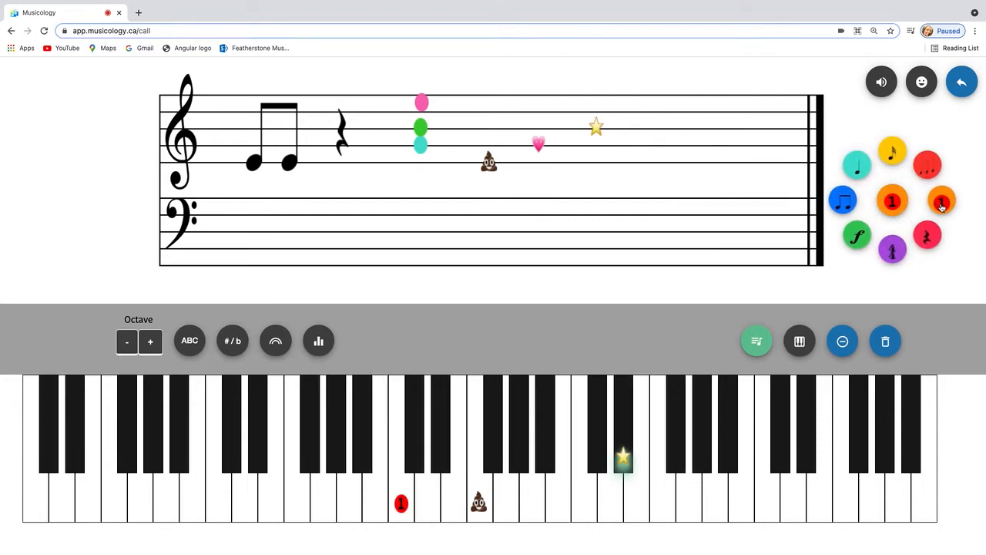
left_click(895, 250)
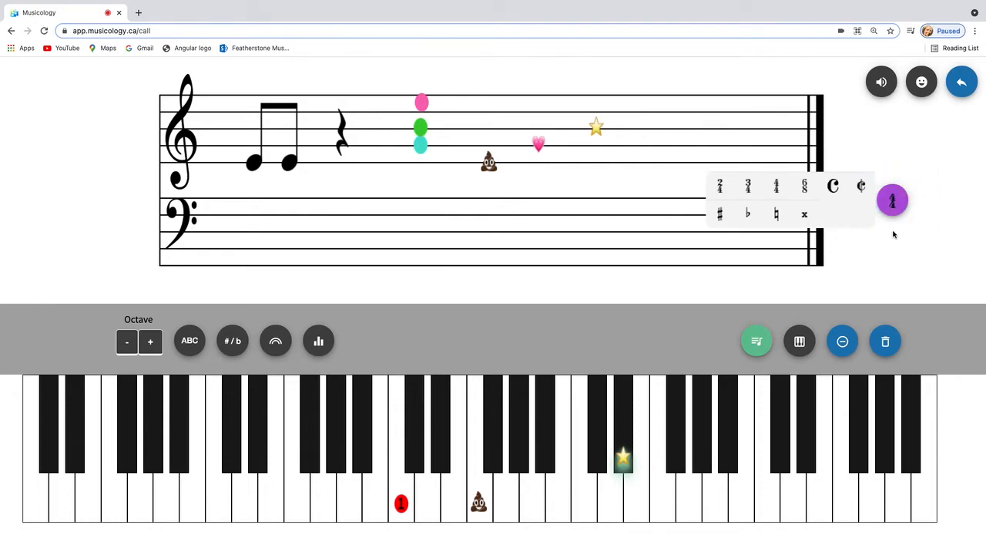
left_click(805, 214)
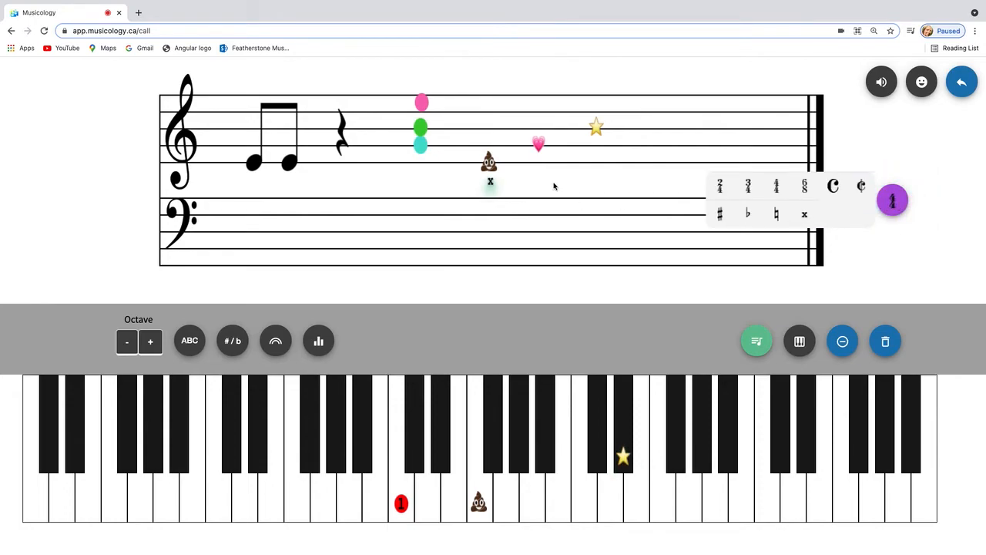
left_click_drag(491, 181, 233, 164)
Step: Add a sharp before the poop marker and a flat before the heart on the treble staff
left_click(720, 213)
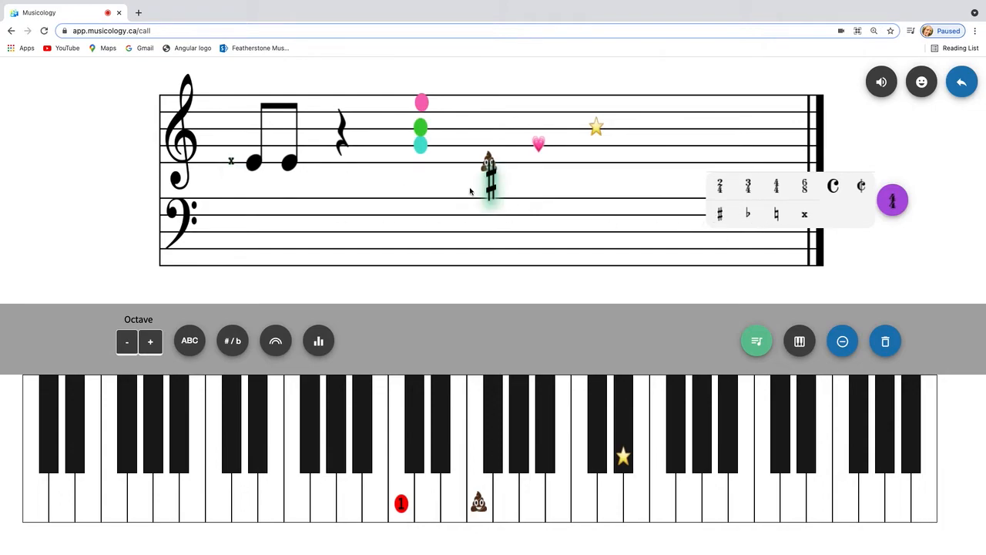
left_click_drag(490, 185, 462, 164)
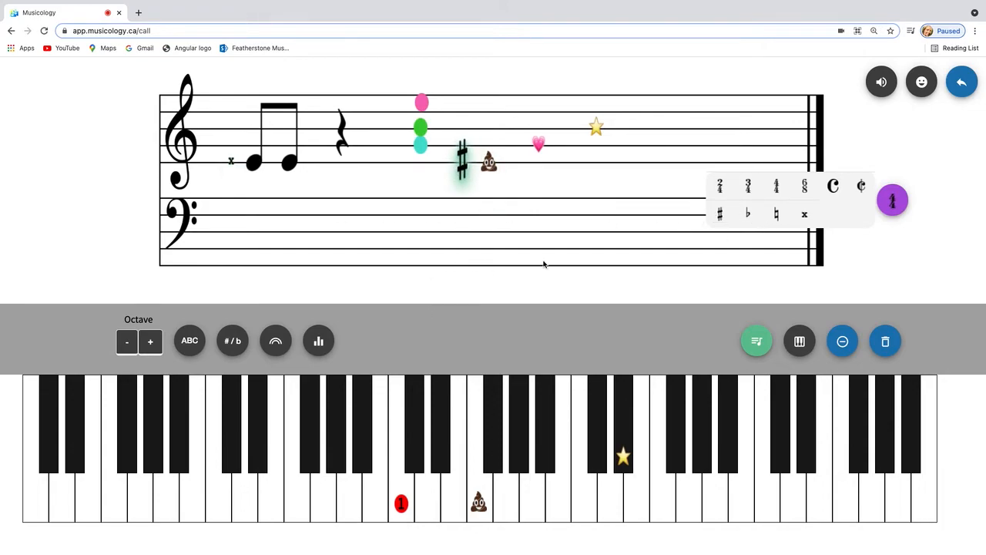
left_click(749, 214)
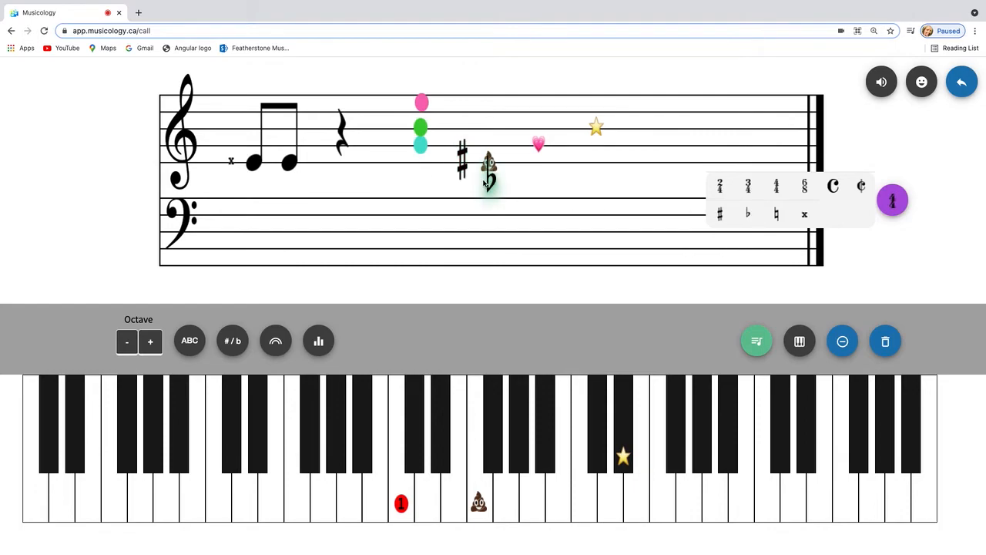
left_click_drag(485, 184, 516, 147)
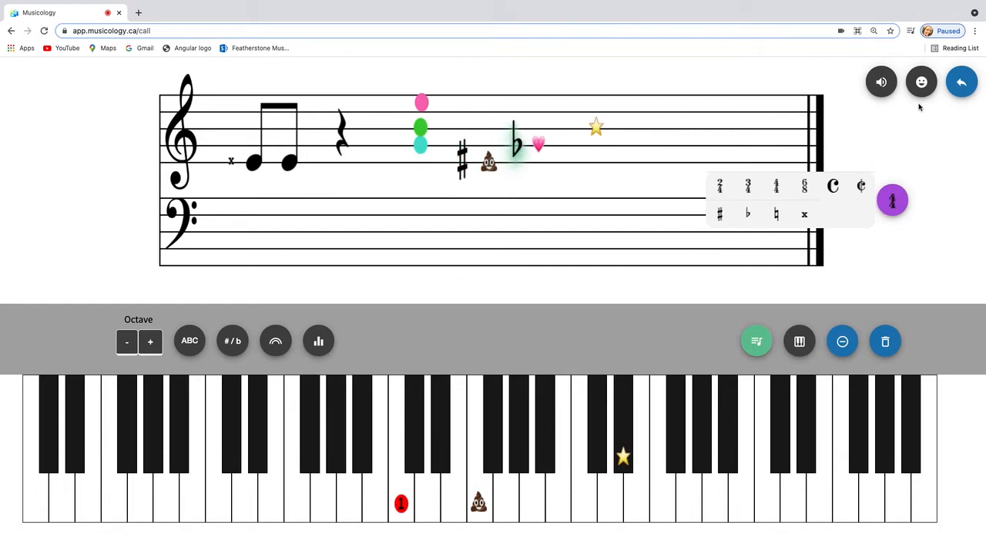
Step: Send the rainbow emoji reaction from the piano view and return to the lesson room
left_click(894, 201)
left_click(921, 82)
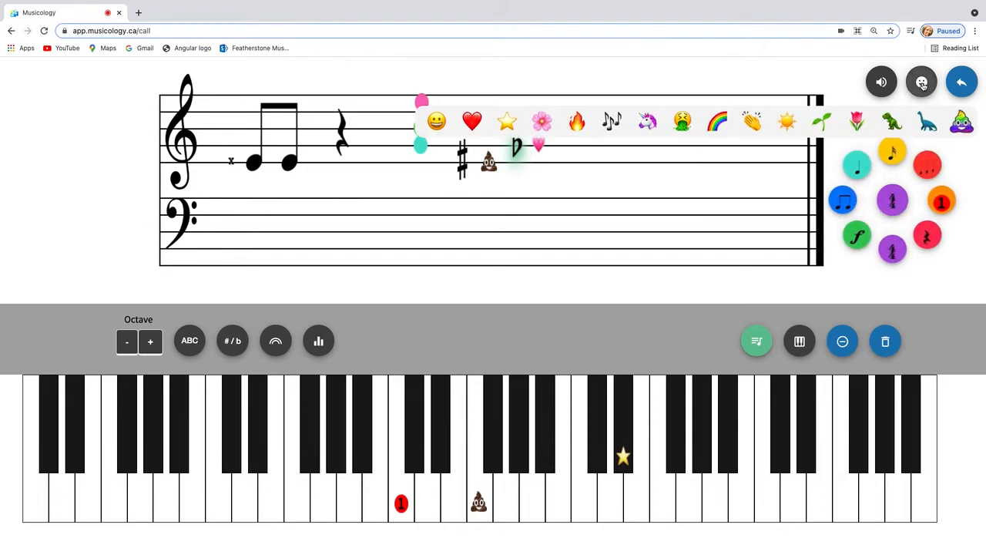
left_click(712, 121)
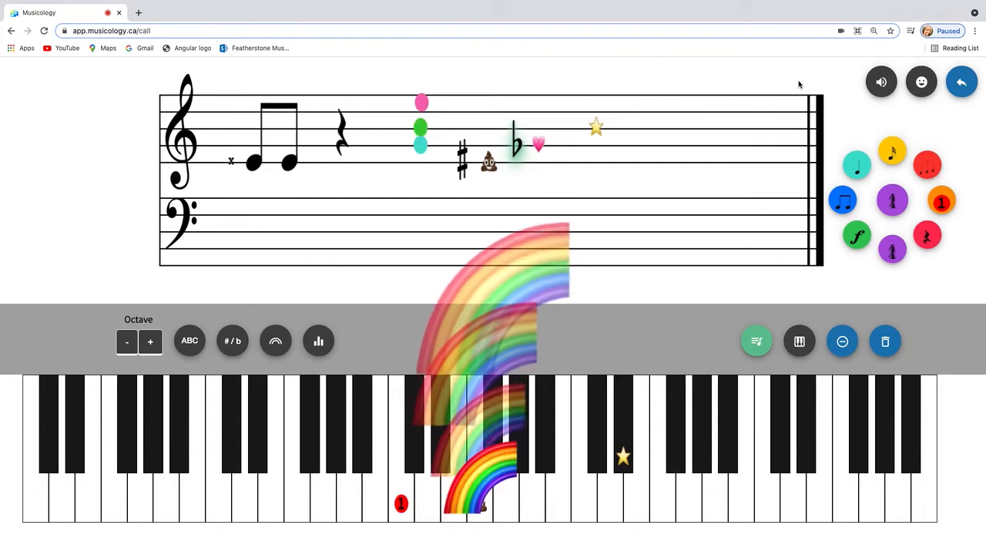
left_click(960, 86)
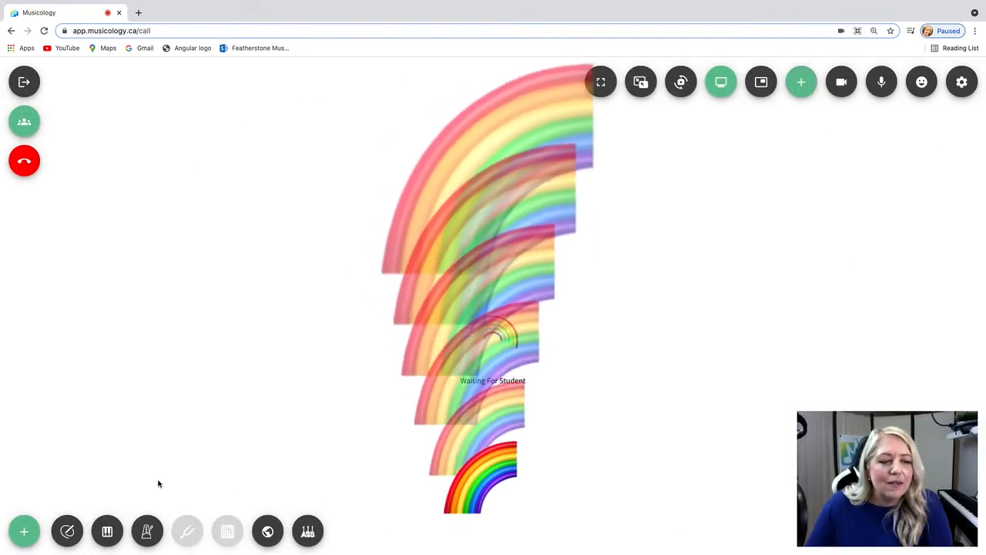
Step: Run the metronome at 127 BPM, switch it to the cat option at 76 BPM, and close its settings
left_click(146, 532)
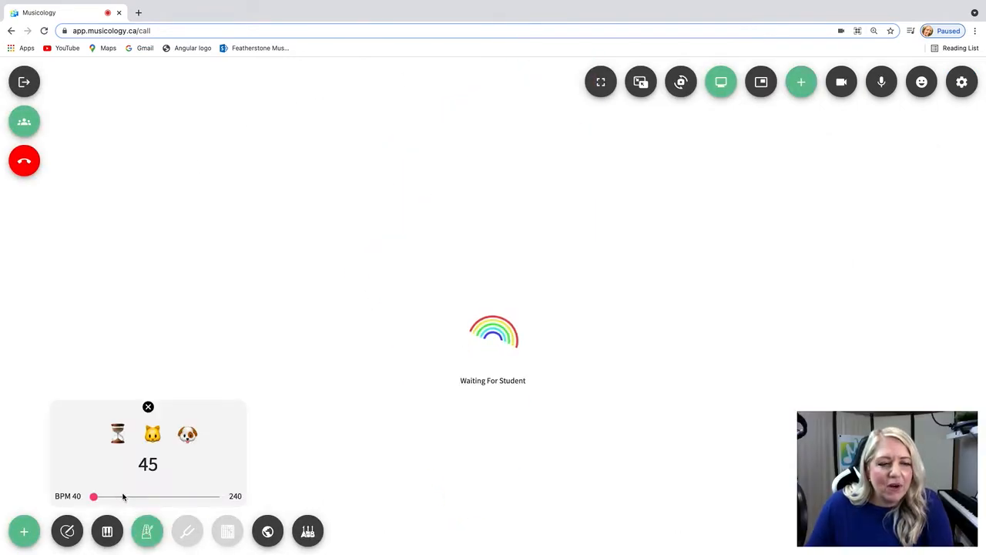
left_click_drag(91, 497, 146, 497)
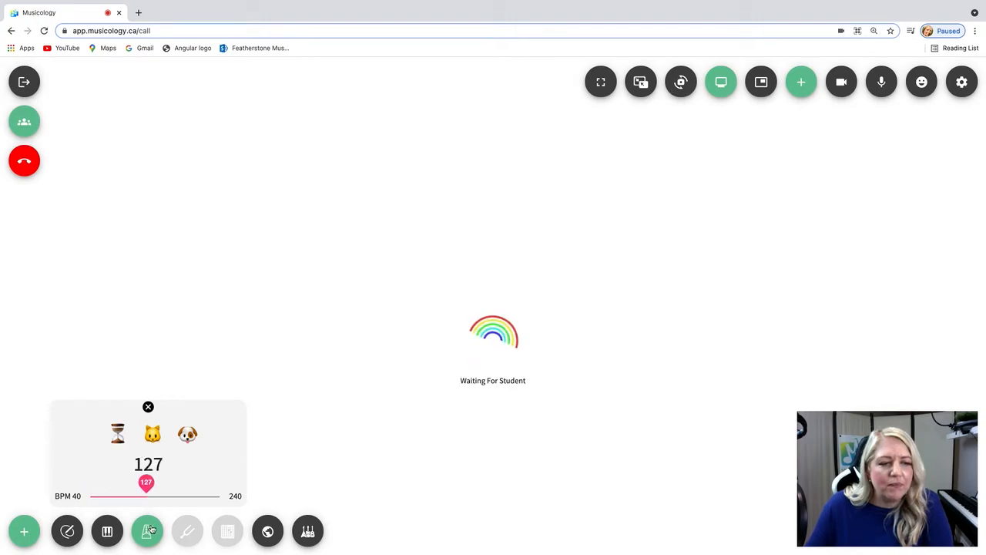
left_click(152, 434)
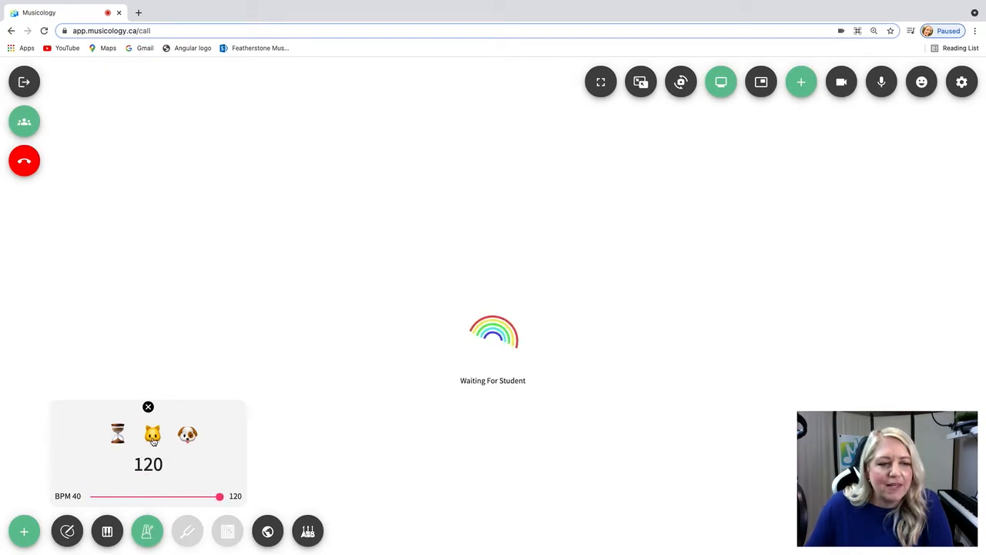
left_click_drag(219, 497, 148, 497)
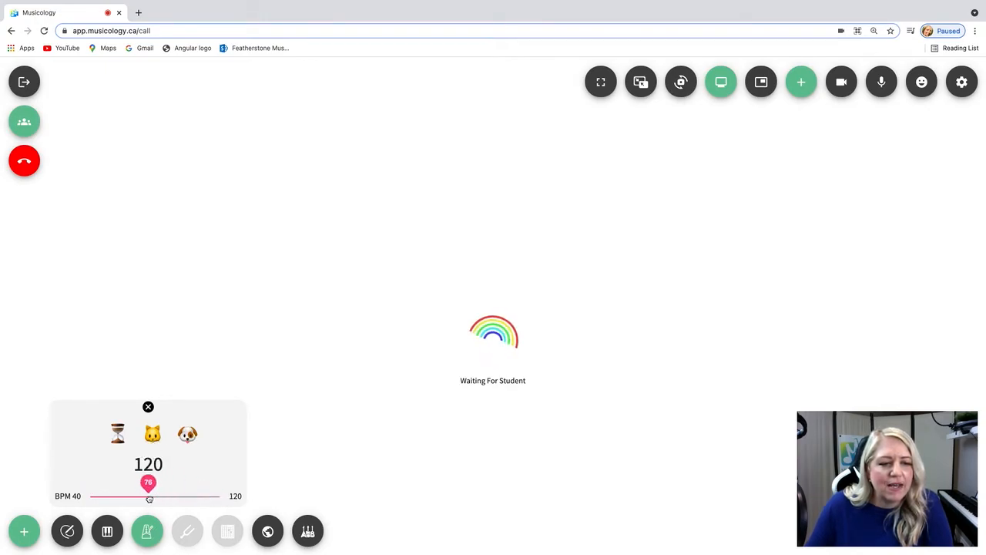
left_click(148, 407)
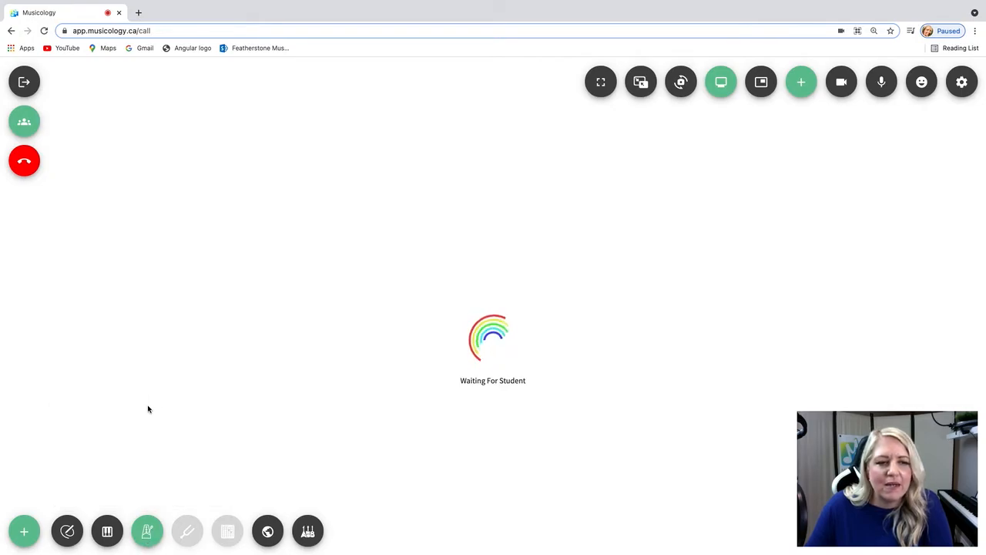
Step: End the call to the student room and restart the metronome with the cat option
left_click(24, 165)
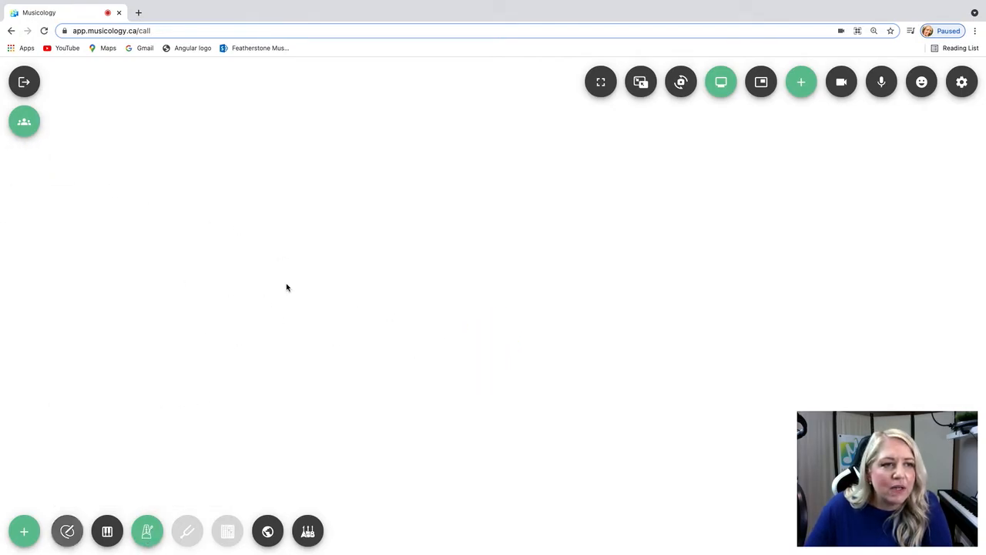
left_click(149, 532)
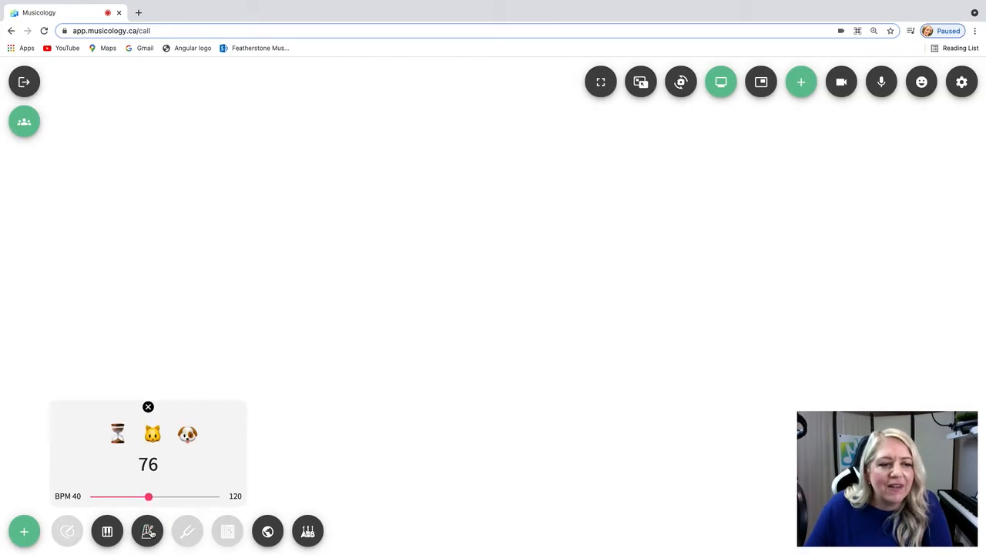
left_click(153, 434)
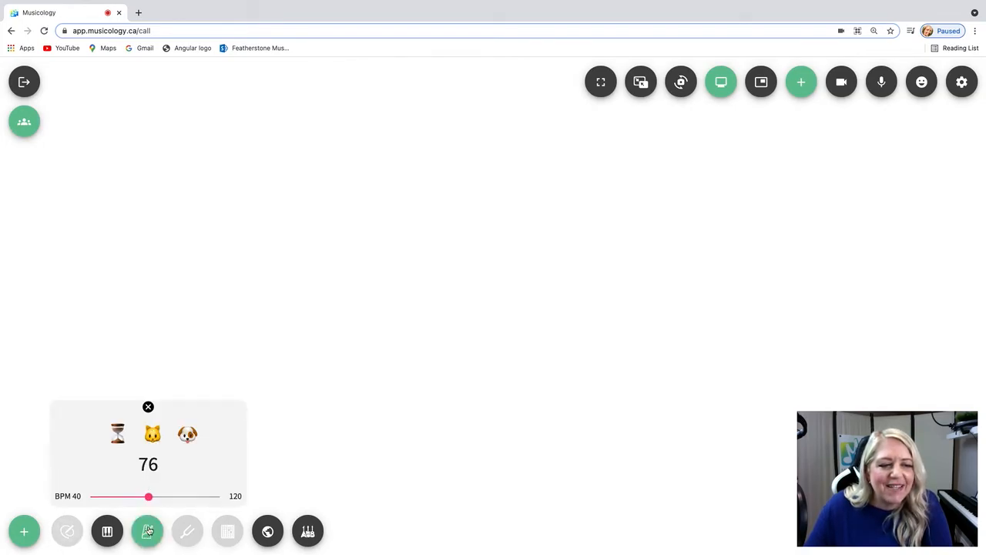
Step: Switch the metronome to the hourglass option at 136 BPM, stop it and close its settings
left_click(123, 438)
left_click_drag(113, 496, 151, 496)
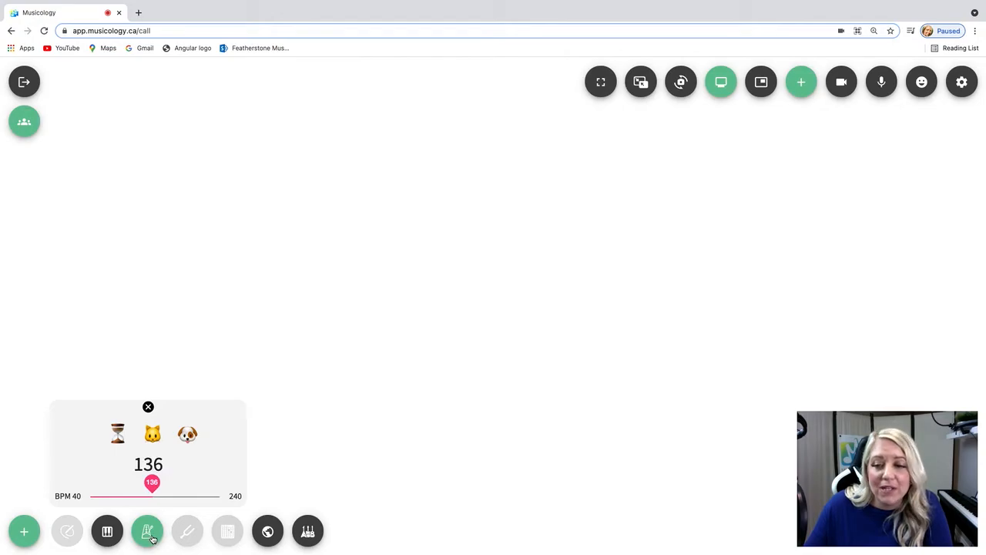
left_click(153, 539)
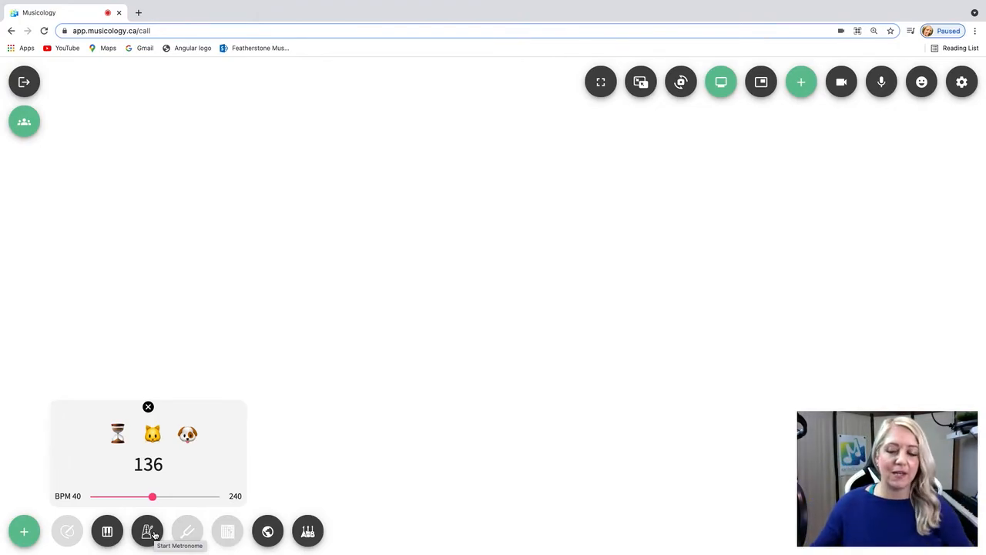
left_click(148, 406)
Step: Try to start screen sharing, and view the guitar fretboard with its tablature staff before returning to the lesson room
left_click(267, 533)
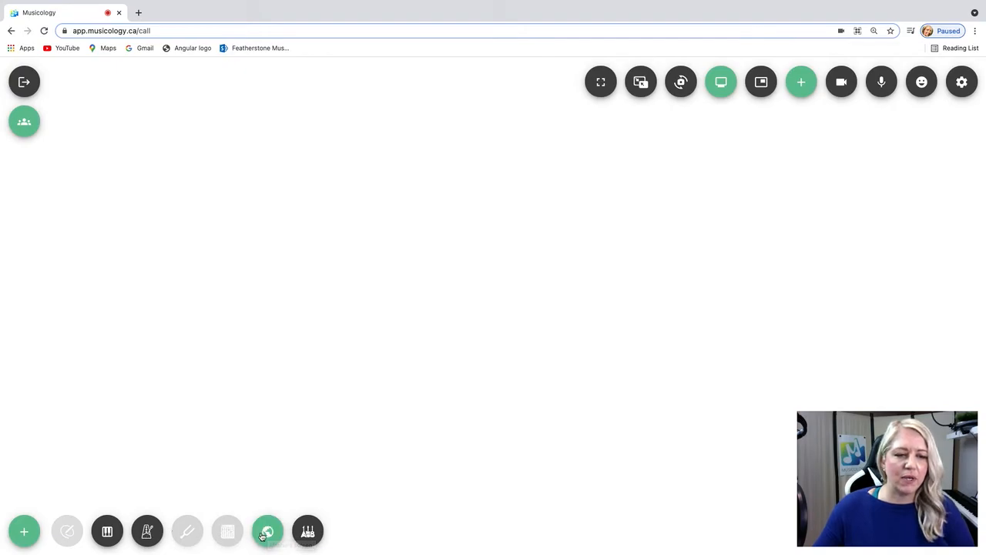
left_click(308, 532)
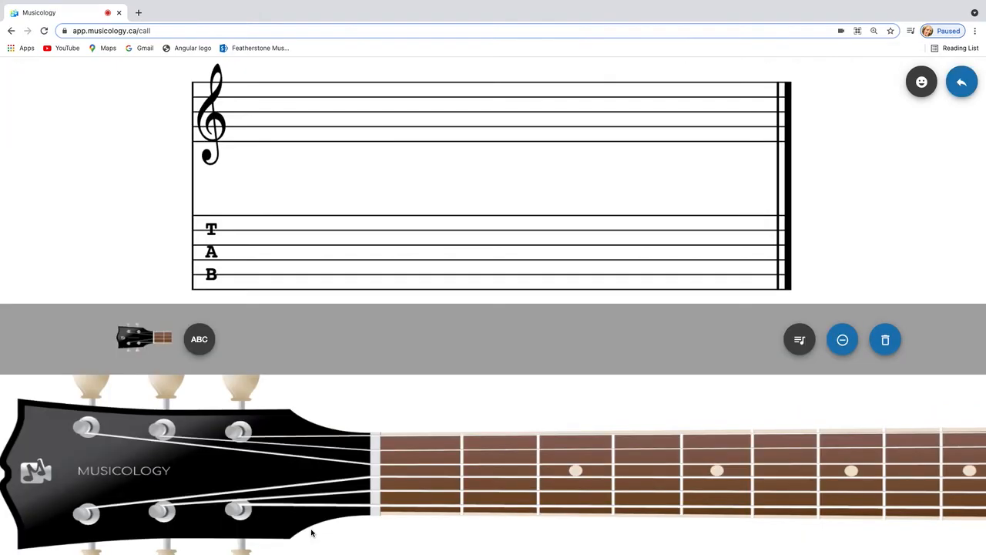
left_click(961, 83)
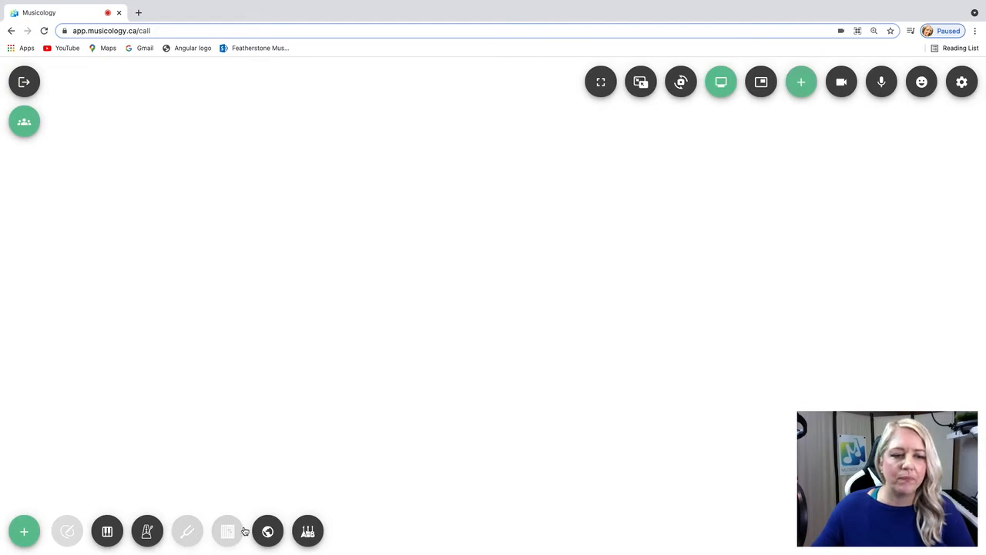
Step: Start a call to the Test Room from the student list
left_click(33, 132)
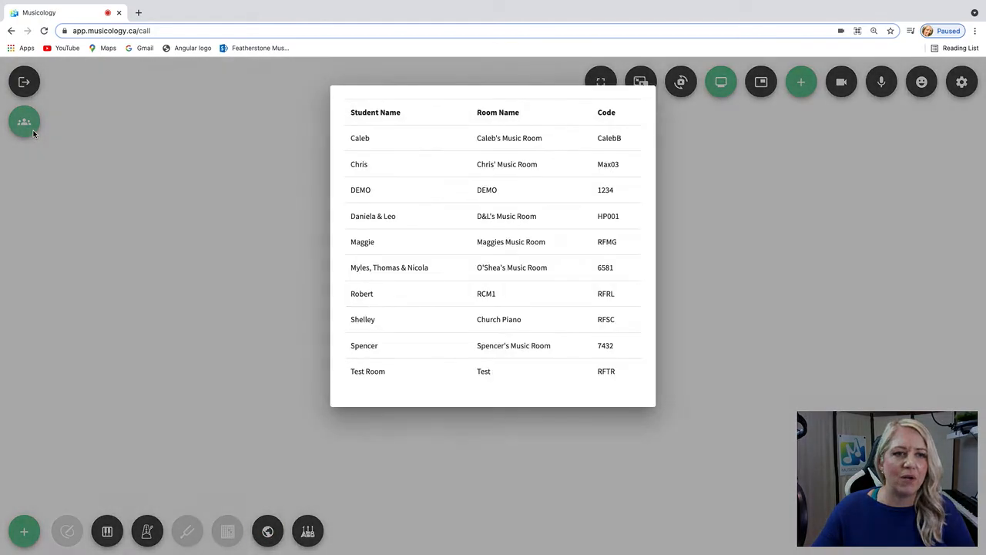
left_click(478, 380)
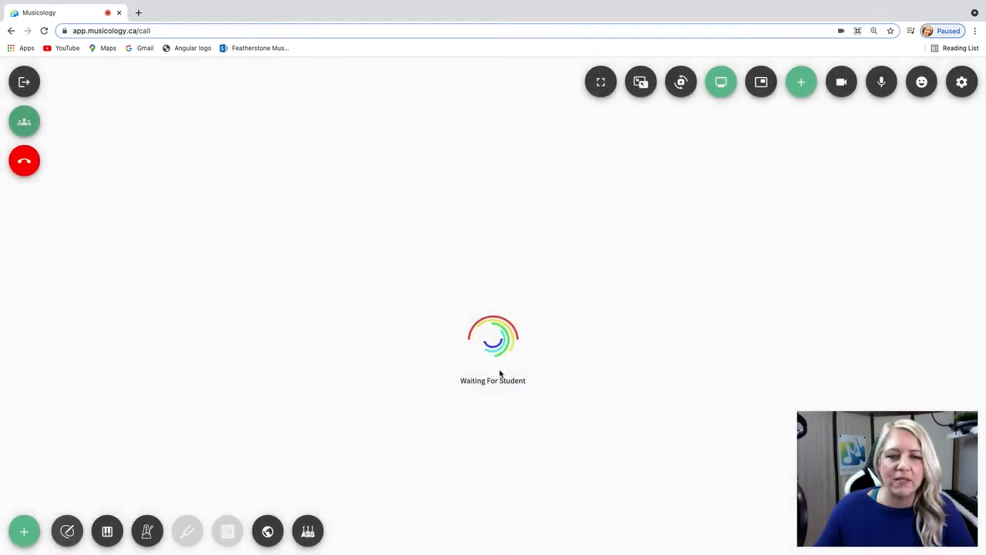
Step: Review the entire screen, window and Chrome tab options for screen sharing, and cancel without sharing
left_click(265, 531)
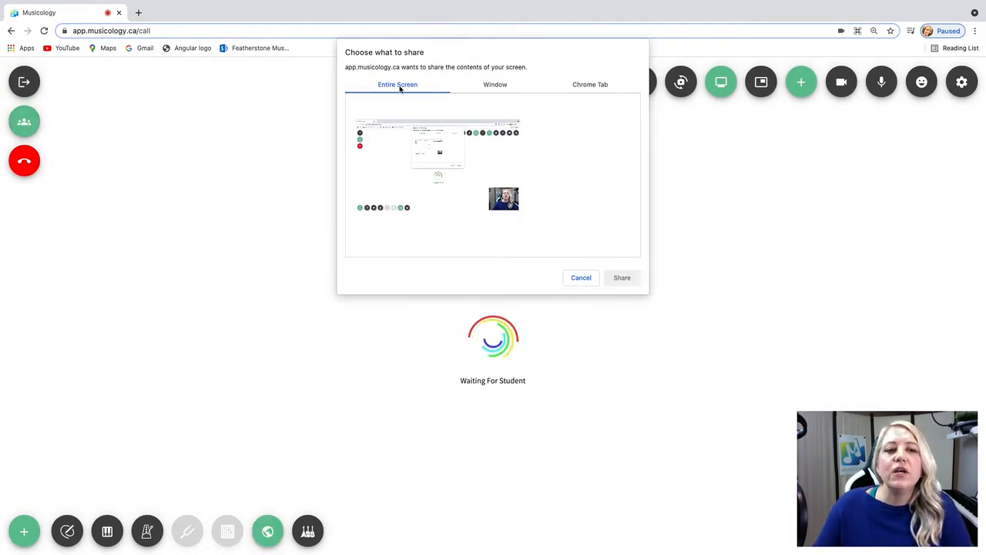
left_click(414, 189)
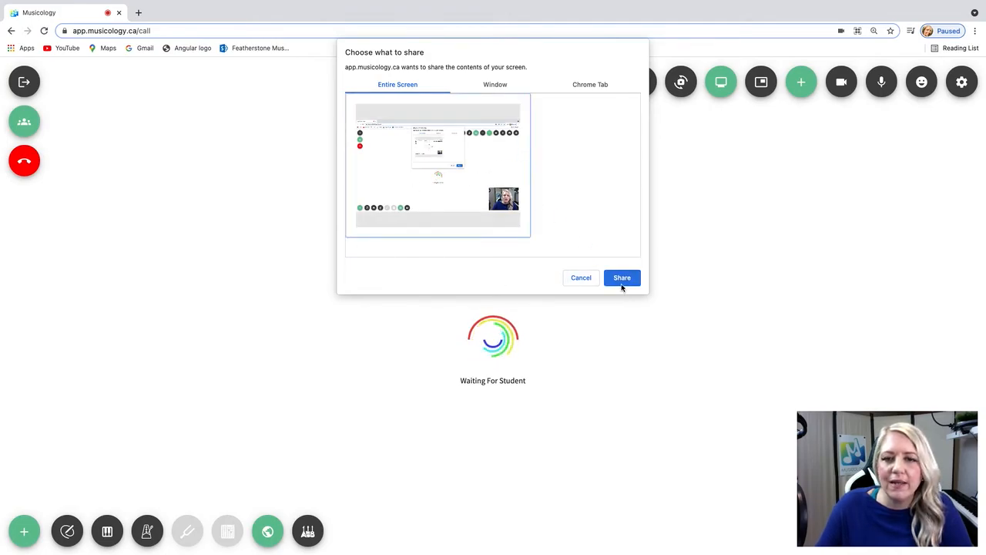
left_click(491, 84)
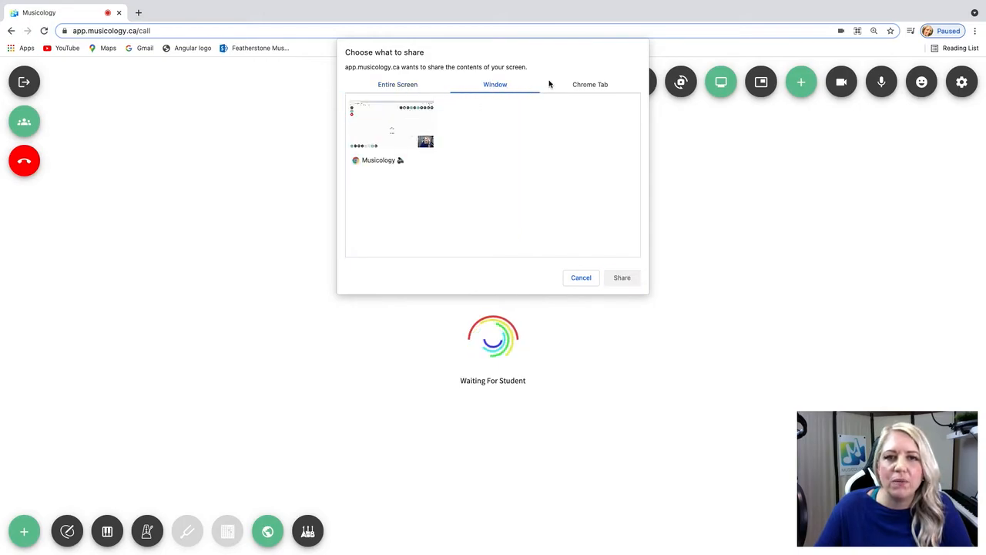
left_click(592, 84)
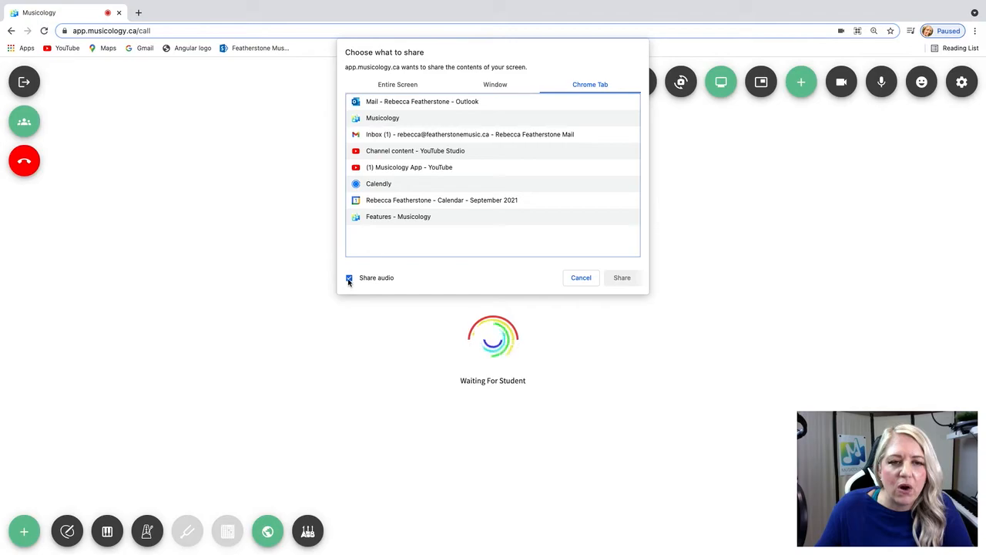
left_click(581, 279)
left_click(583, 90)
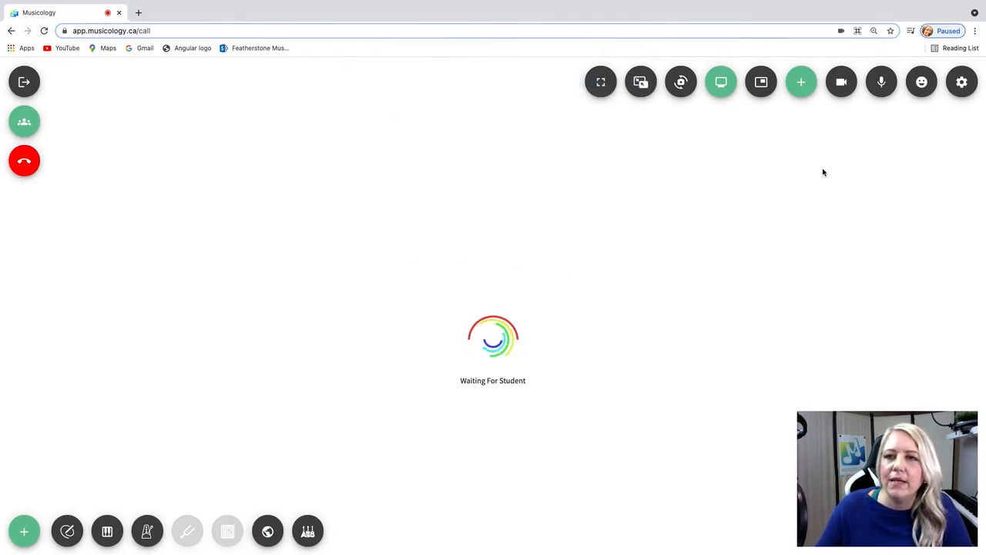
Step: Turn off the picture-in-picture video and open the guitar fretboard view with its music symbol palette
left_click(765, 87)
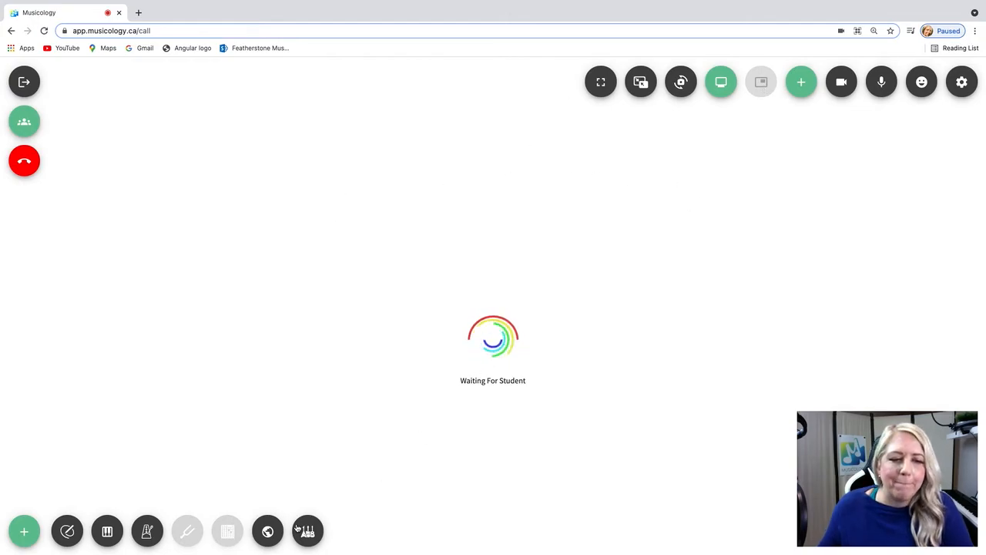
left_click(305, 532)
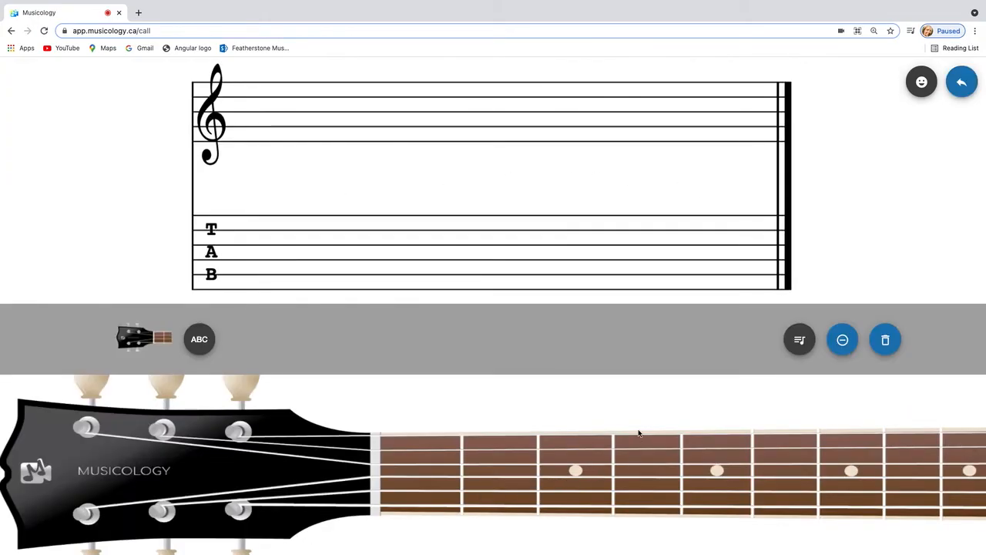
left_click(801, 340)
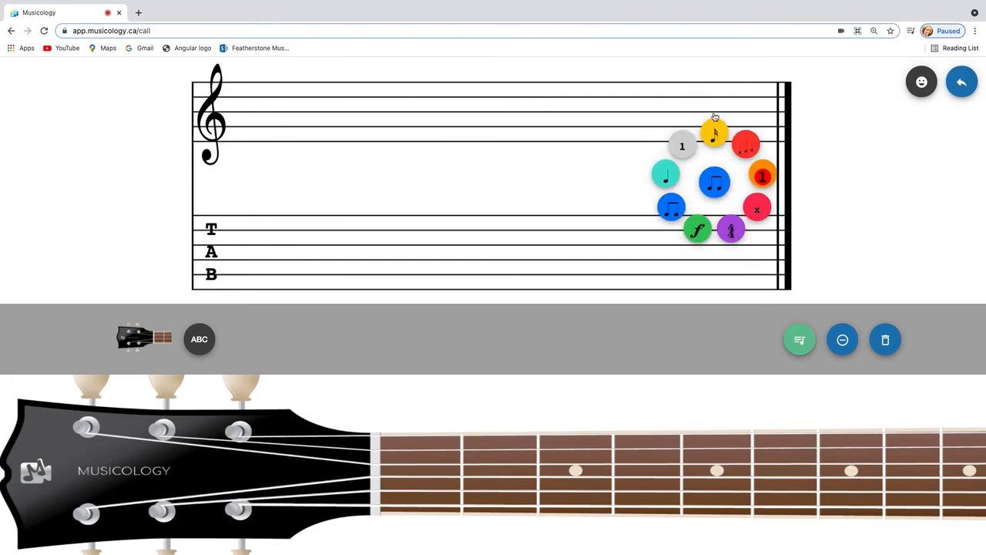
Step: Place the fret number 7 on the first line of the tablature and 1 on its second line
left_click(684, 151)
left_click_drag(571, 154, 421, 436)
left_click_drag(569, 186, 676, 181)
left_click_drag(490, 181, 353, 216)
left_click_drag(423, 435, 300, 232)
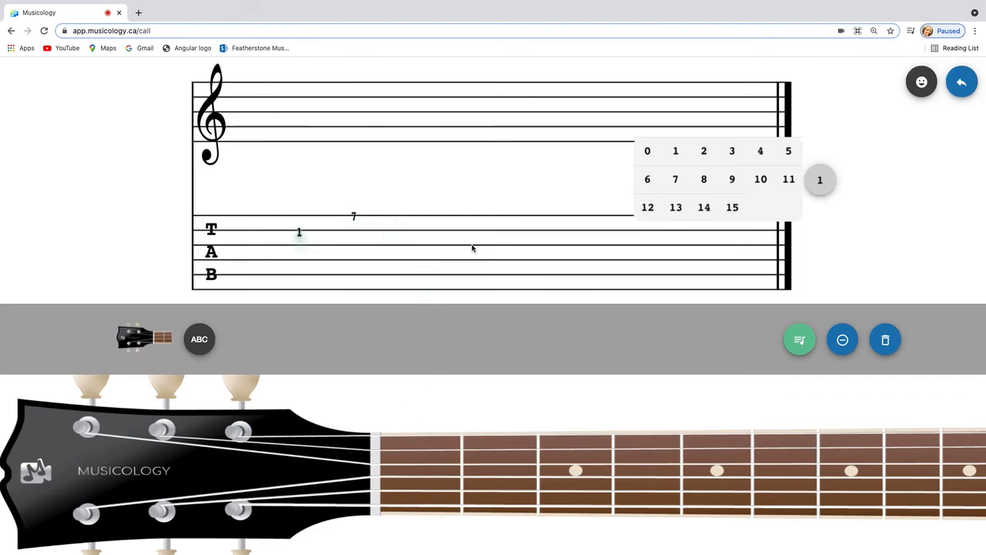
Step: Place a red 1 marker on the high E string's first fret, a poop emoji on the second fret and a star on the third
left_click(817, 182)
left_click(866, 172)
left_click(648, 151)
left_click_drag(490, 185, 433, 434)
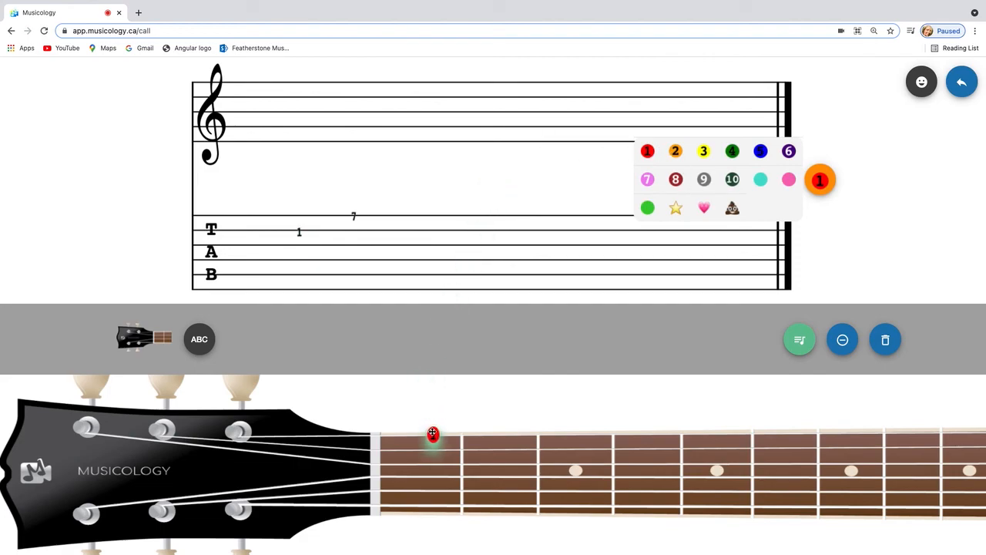
left_click(732, 210)
left_click_drag(495, 199, 486, 472)
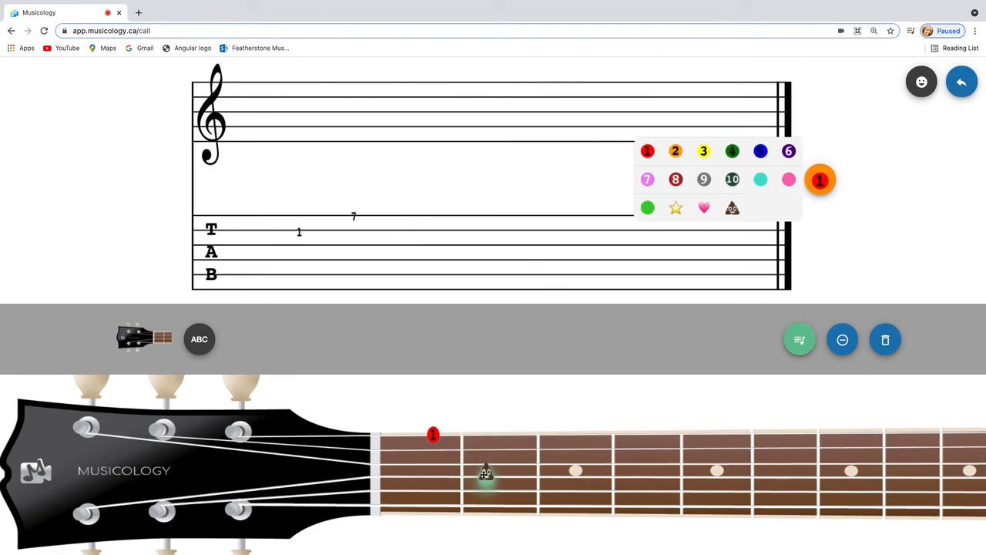
left_click(678, 208)
left_click_drag(497, 194, 575, 470)
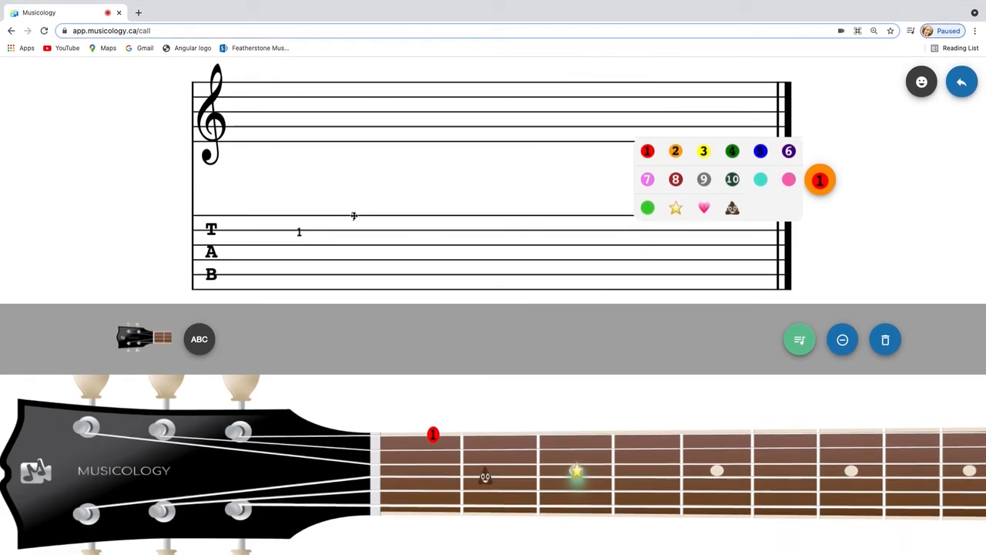
Step: Remove all placed numbers and markers from the tablature and fretboard, and close the symbol palette
left_click(843, 340)
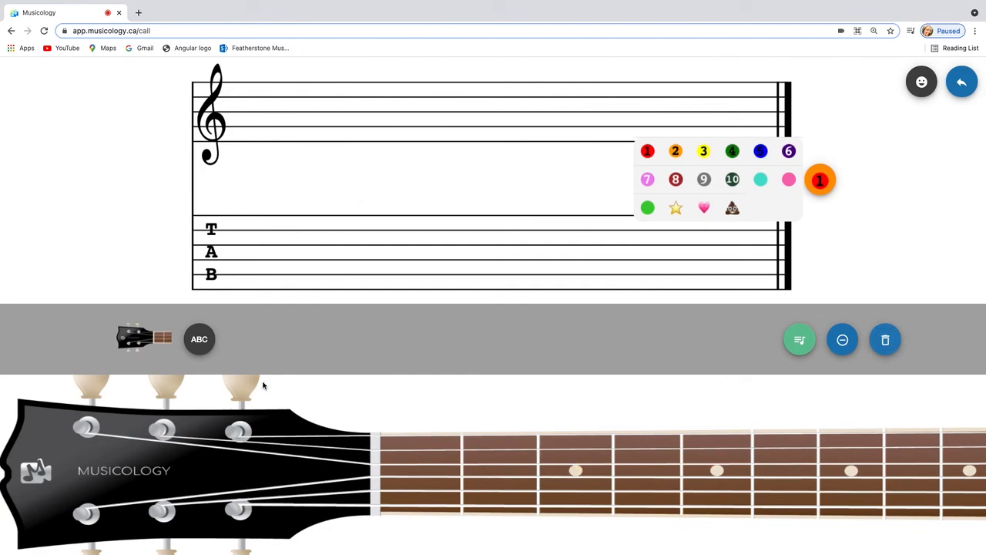
left_click(800, 340)
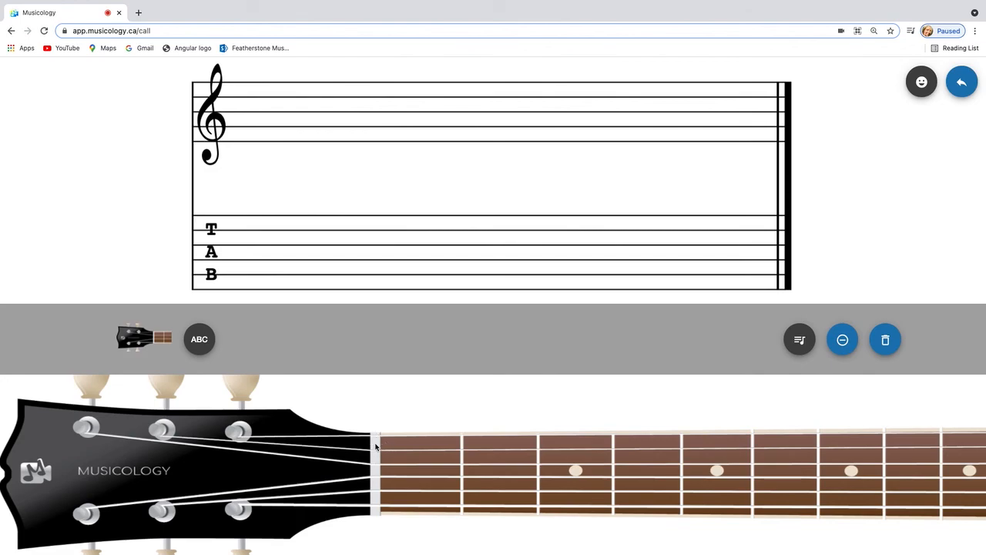
Step: Show and hide the string labels on the guitar, switch to the four-string ukulele and show and hide its labels too
left_click(194, 342)
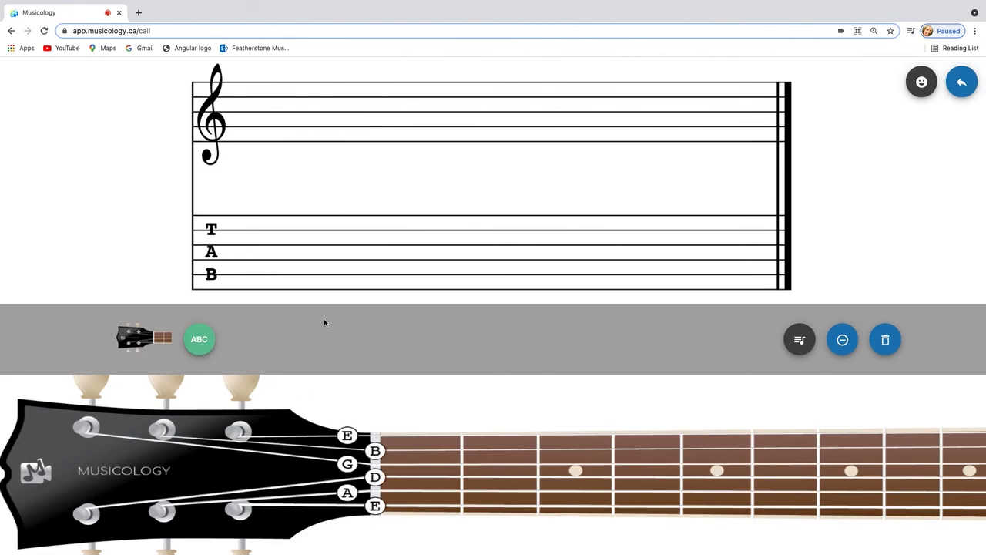
left_click(199, 342)
left_click(139, 341)
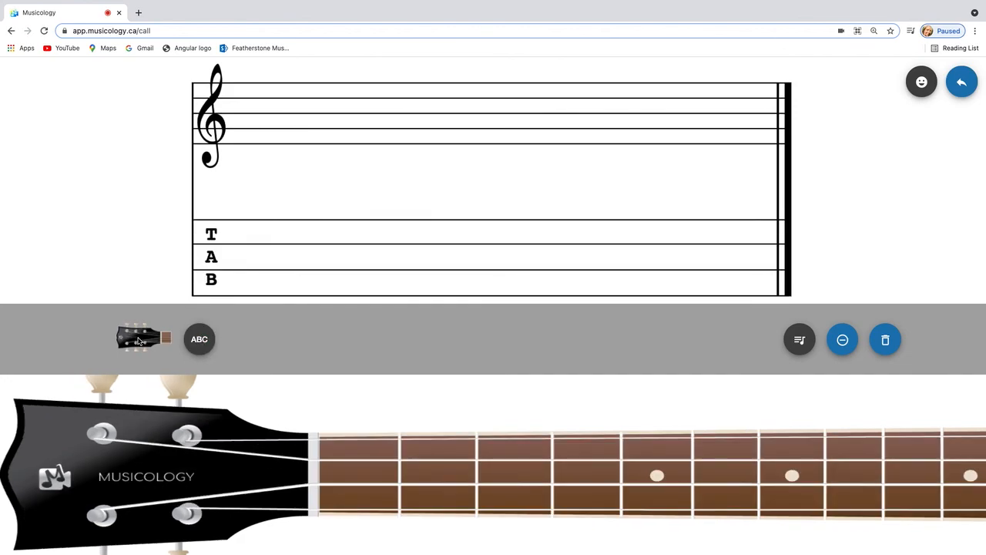
left_click(200, 343)
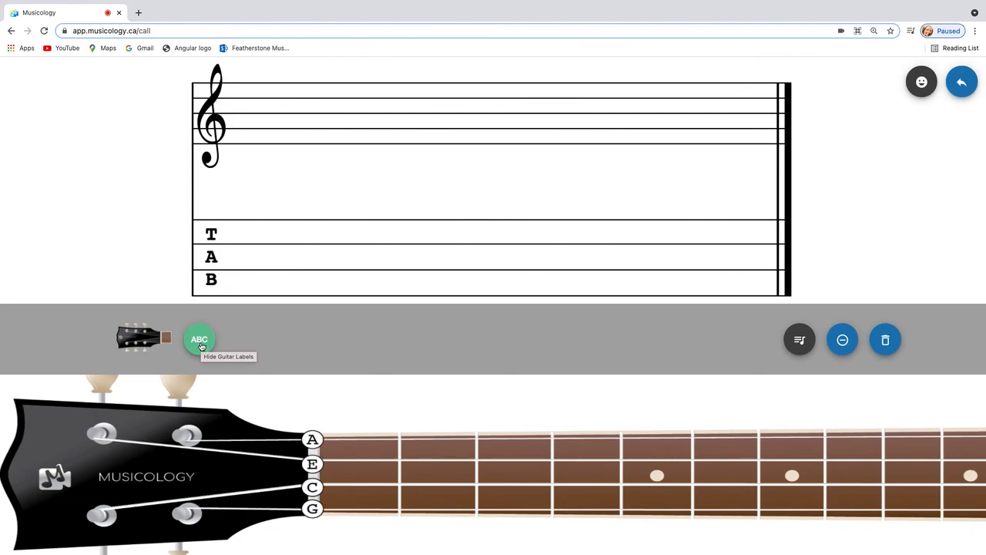
left_click(199, 343)
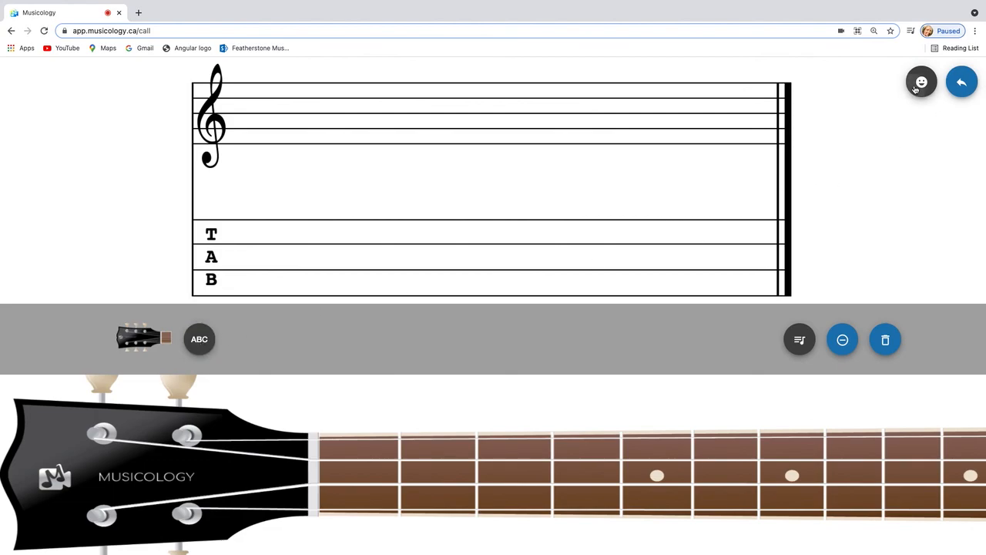
Step: Send the T-rex emoji reaction and return to the lesson room
left_click(919, 85)
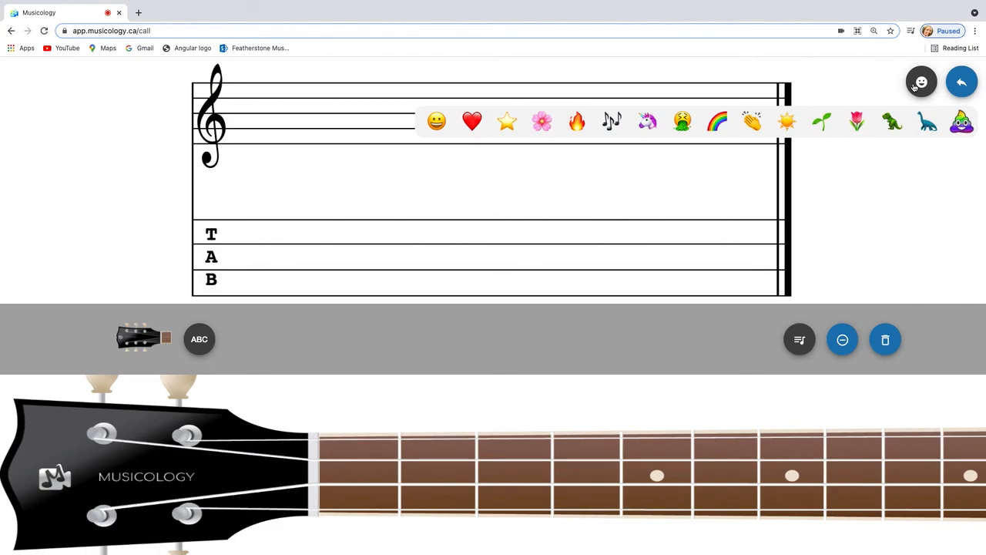
left_click(890, 124)
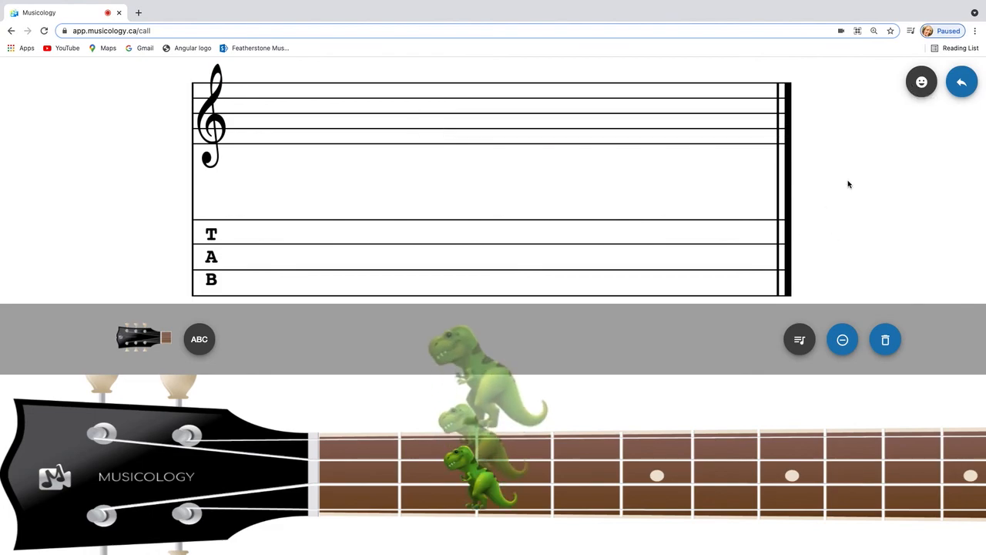
left_click(962, 83)
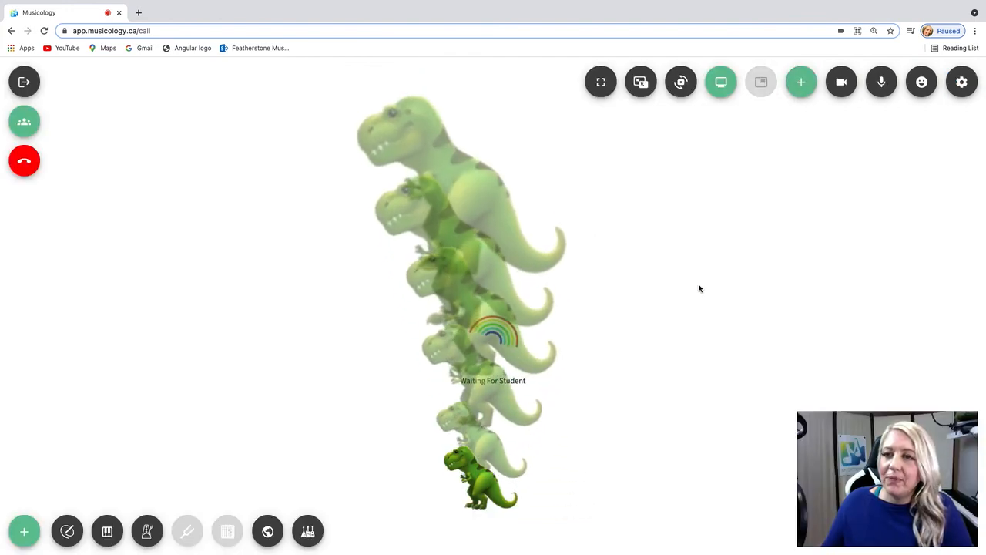